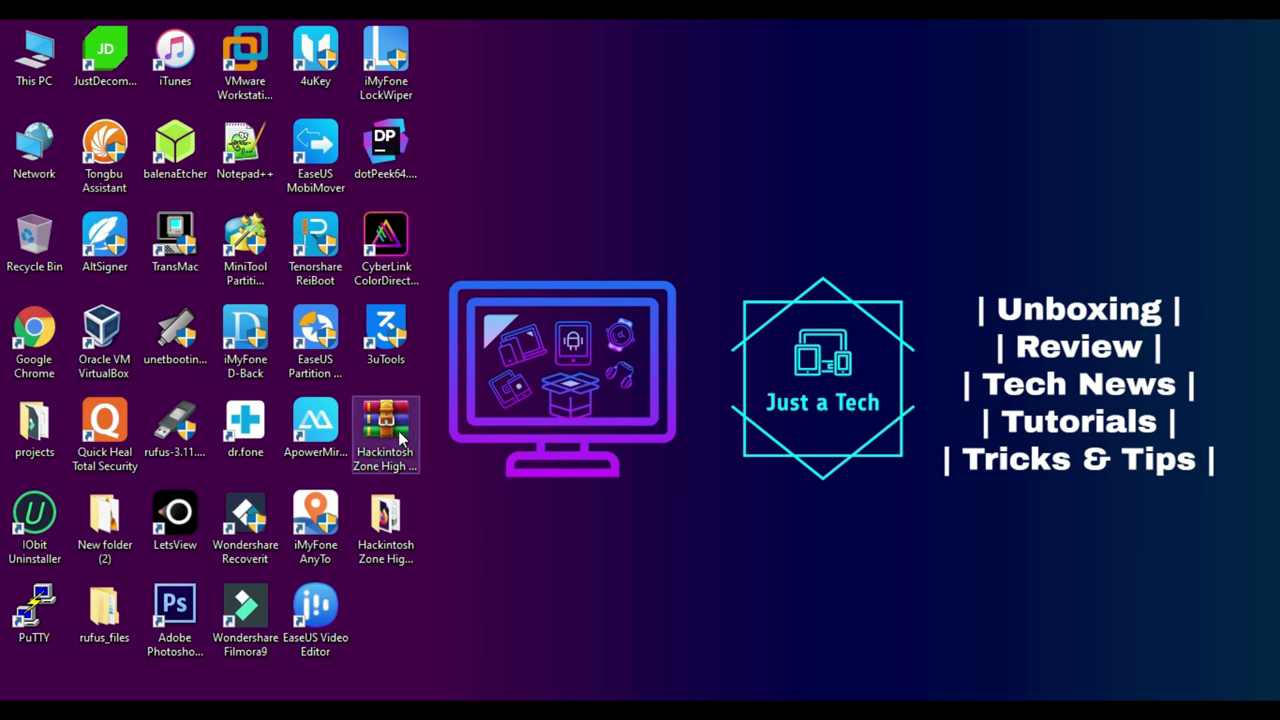
# Move the Hackintosh Zone High Sierra Installer folder to an empty desktop area, open it to check the DMG file, and close it
pyautogui.moveTo(386, 518); pyautogui.dragTo(683, 177)
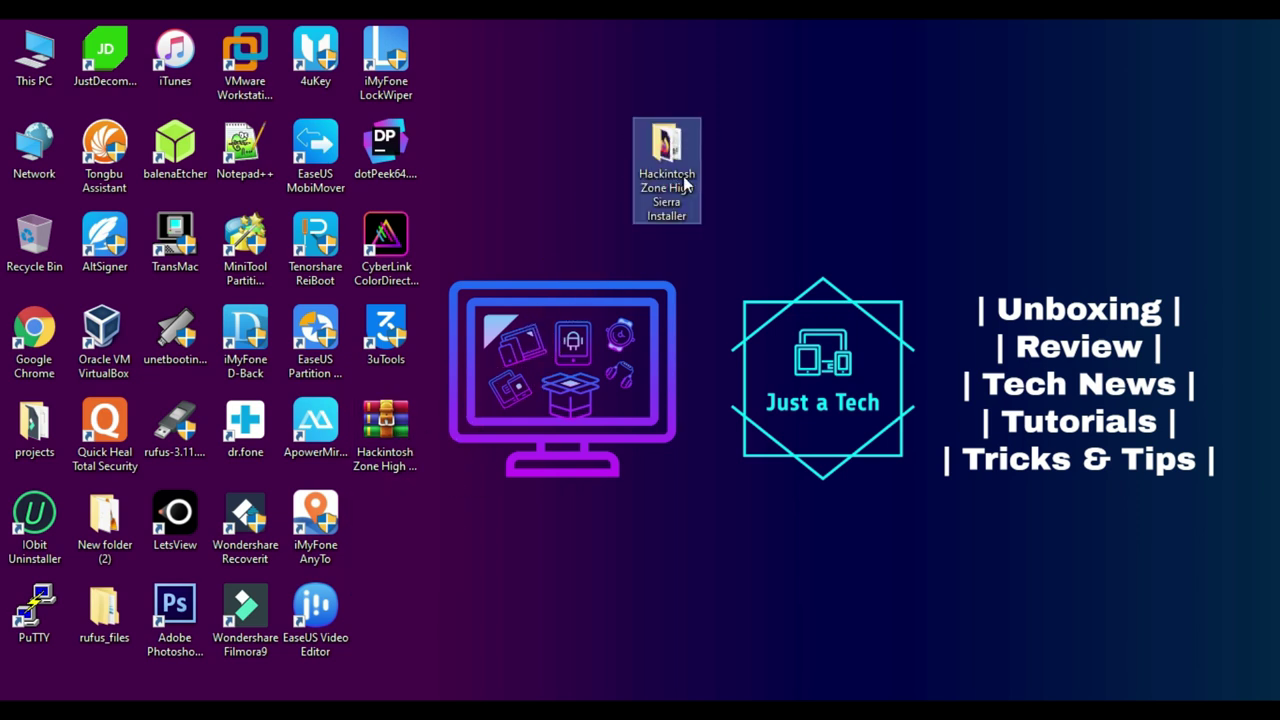
pyautogui.doubleClick(662, 174)
pyautogui.click(730, 262)
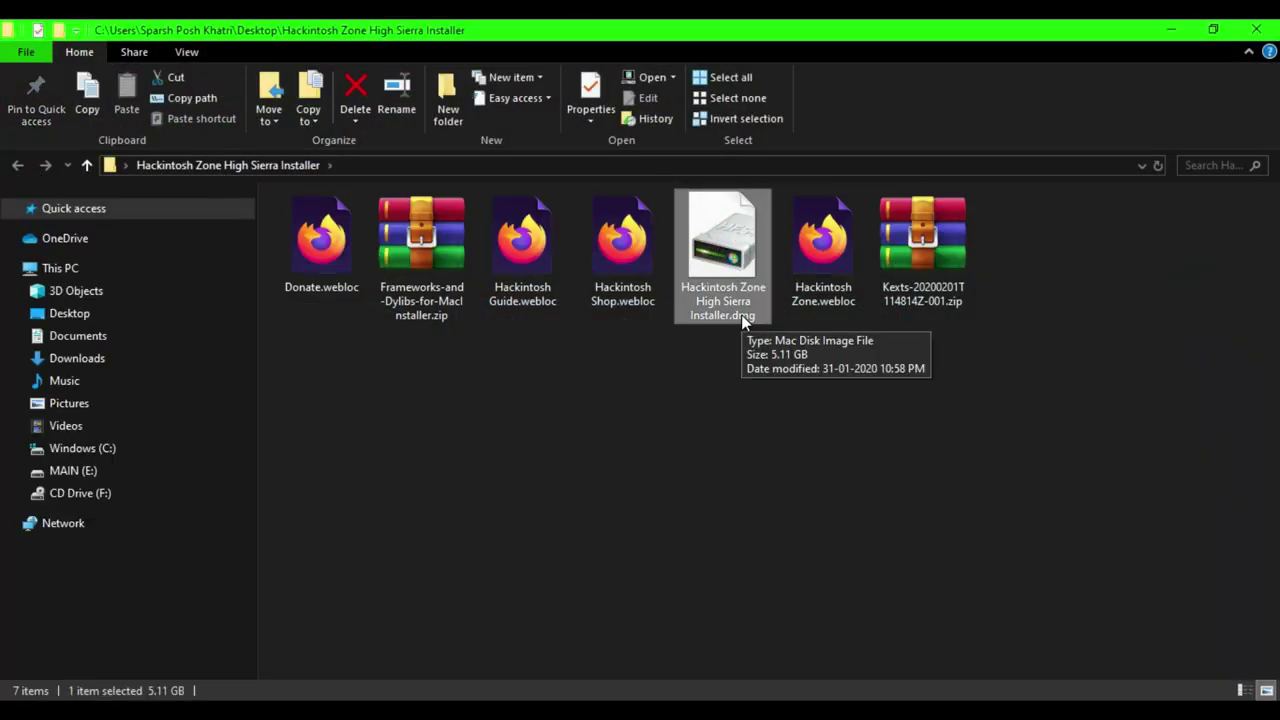
pyautogui.click(760, 357)
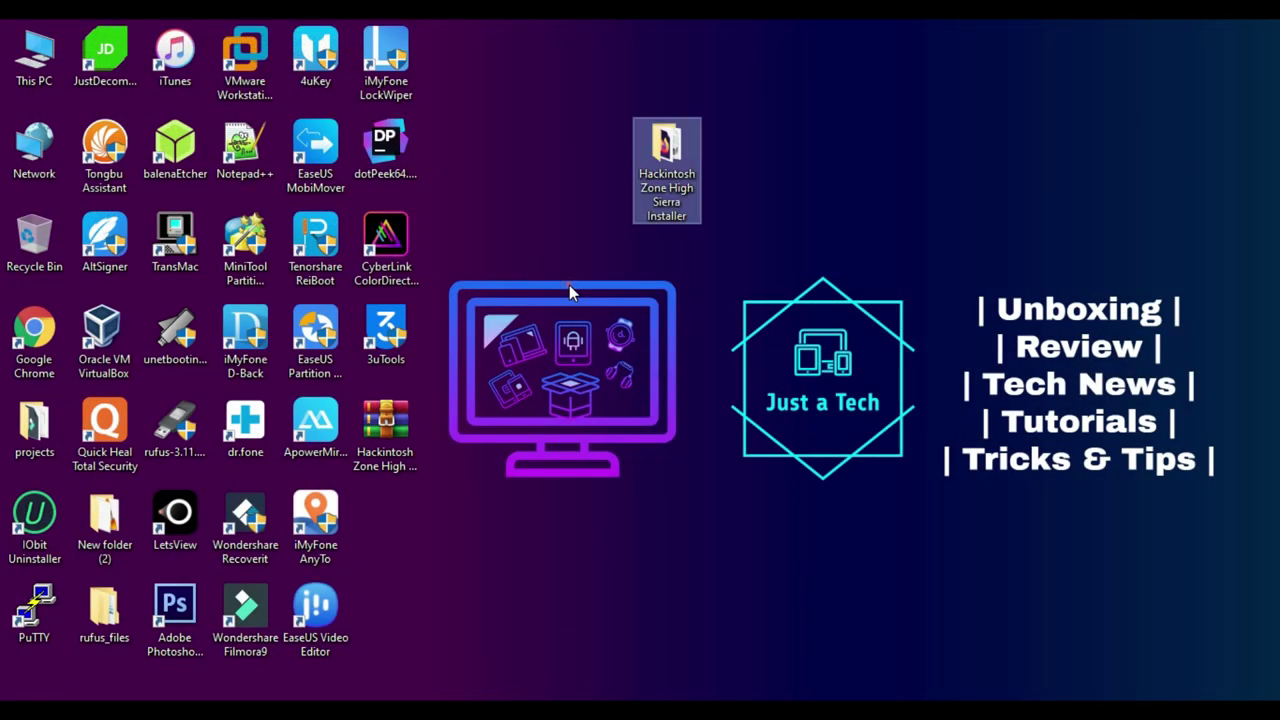
# Place the Hackintosh Zone archive beside the installer folder and extract it to its own Hackintosh Zone High Sierra Installer.torrent folder
pyautogui.moveTo(389, 434); pyautogui.dragTo(745, 152)
pyautogui.rightClick(740, 140)
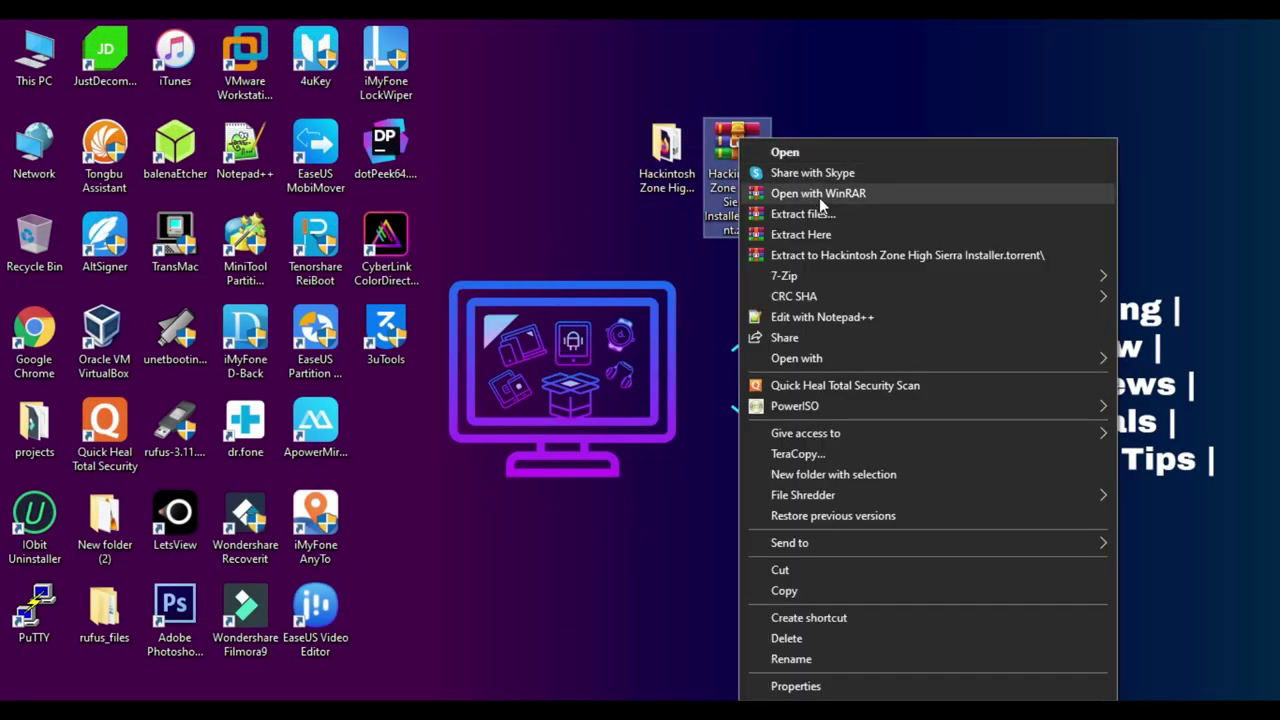
pyautogui.click(827, 255)
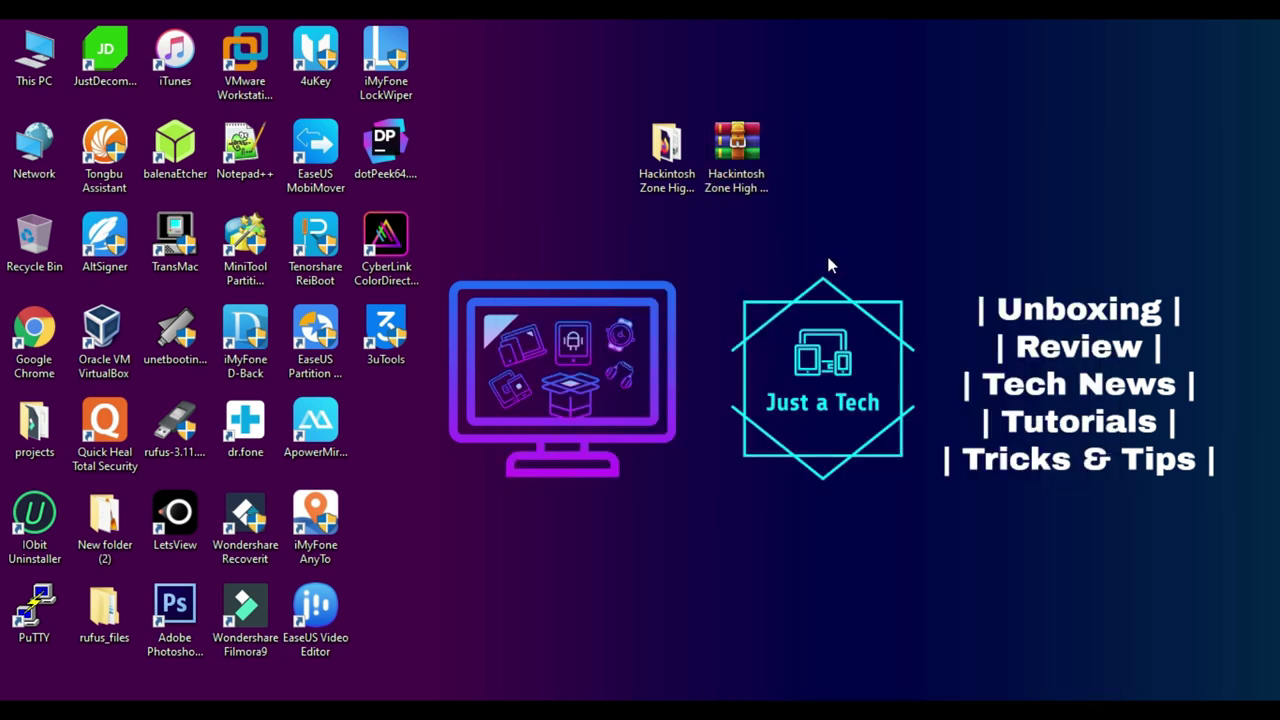
# Move the extracted torrent folder beside the archive, view its torrent file as a large icon, and close the folder
pyautogui.moveTo(395, 430); pyautogui.dragTo(832, 164)
pyautogui.doubleClick(832, 164)
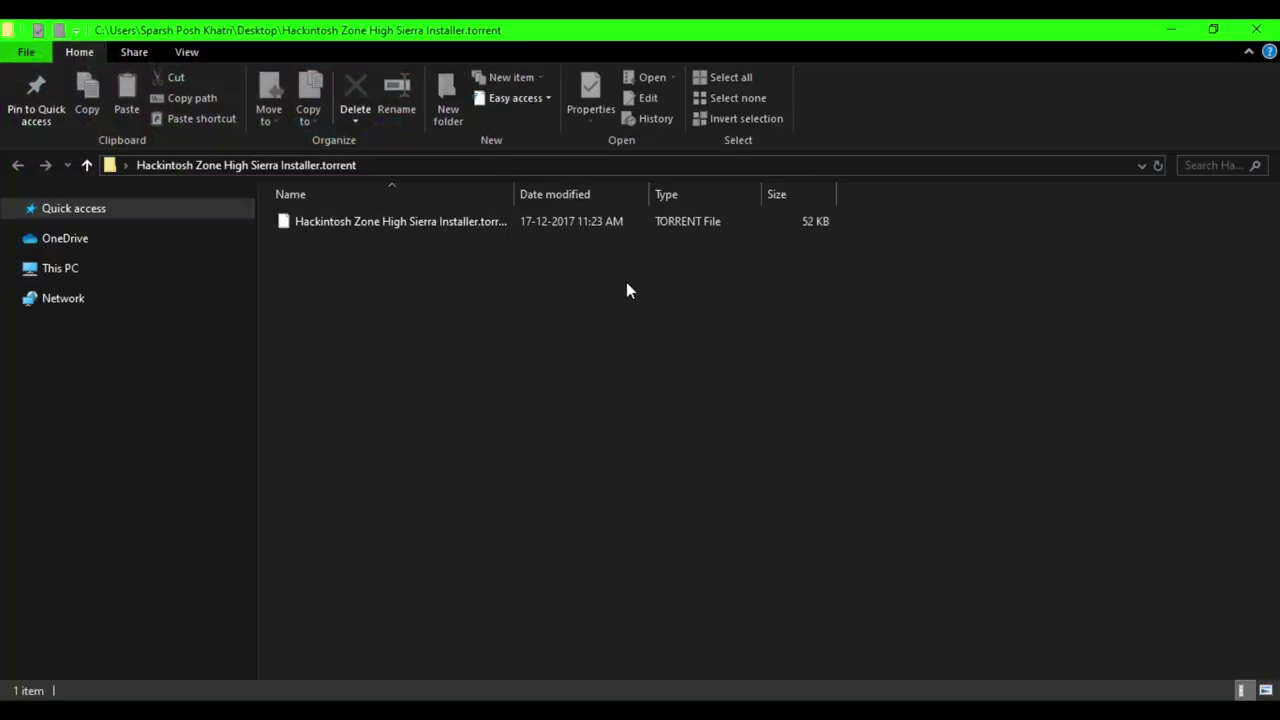
pyautogui.click(423, 221)
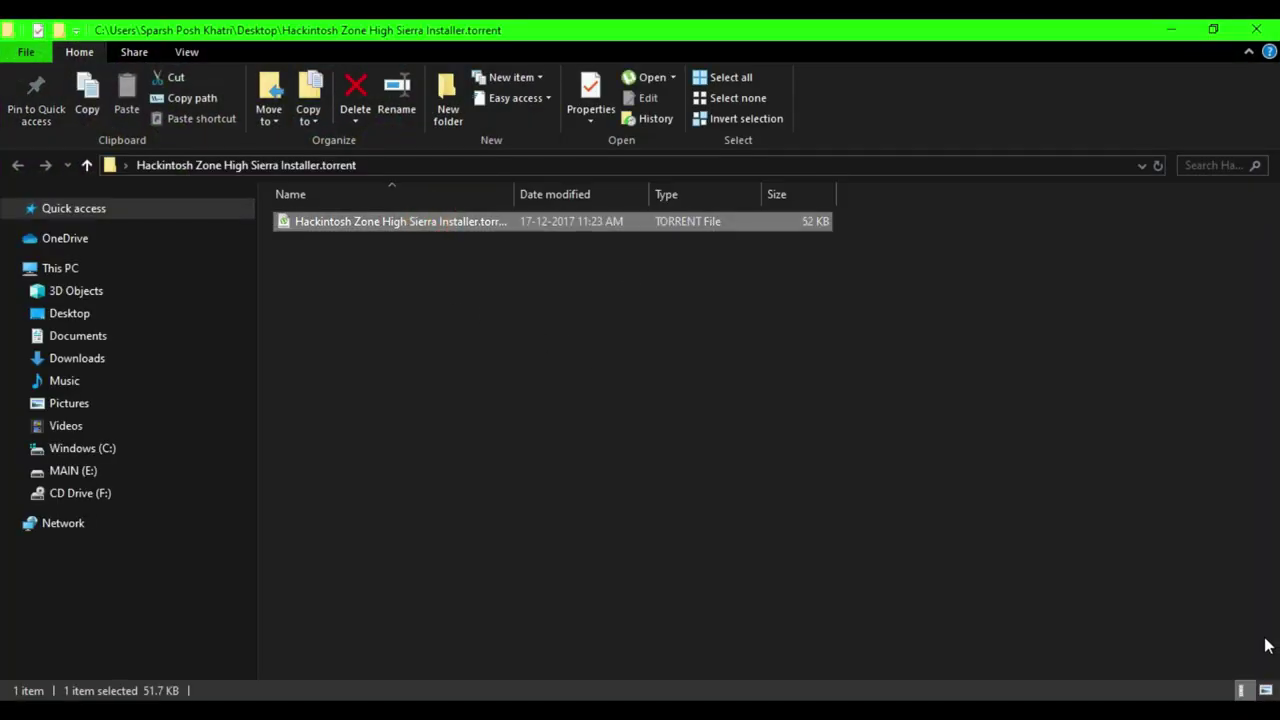
pyautogui.click(1265, 690)
pyautogui.click(367, 262)
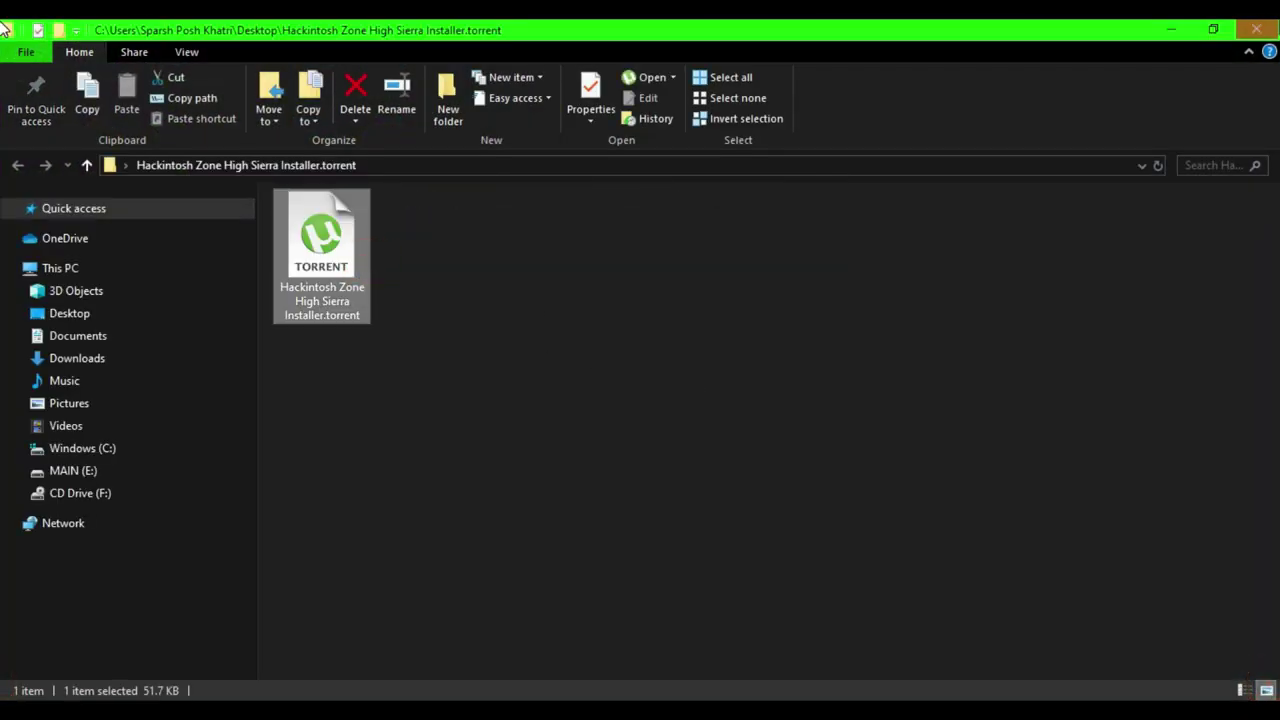
pyautogui.hotkey('alt', 'F4')
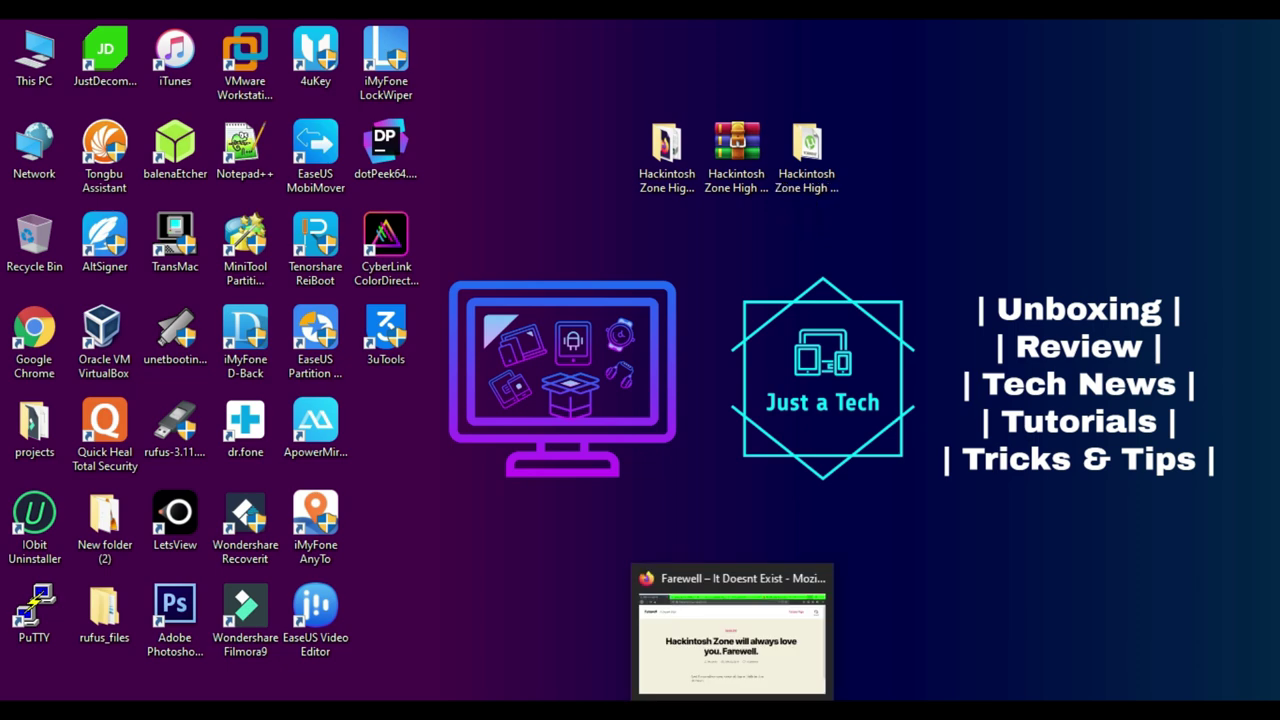
# Switch to Firefox and look over the Hackintosh Zone farewell page
pyautogui.click(728, 662)
pyautogui.click(503, 138)
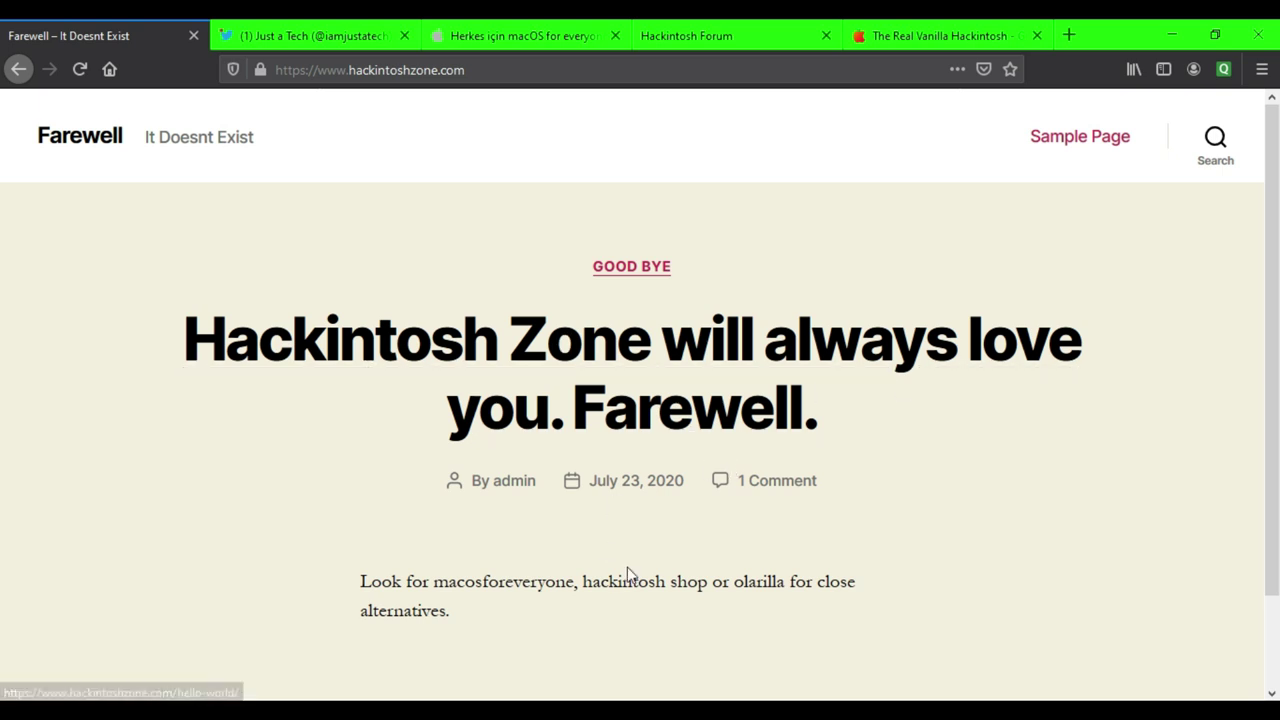
pyautogui.scroll(-1, 3, 280)
pyautogui.scroll(1, 3, 243)
# Open the Hackintosh Zone shutdown notice from the Just a Tech tweet as a full-size image
pyautogui.click(326, 37)
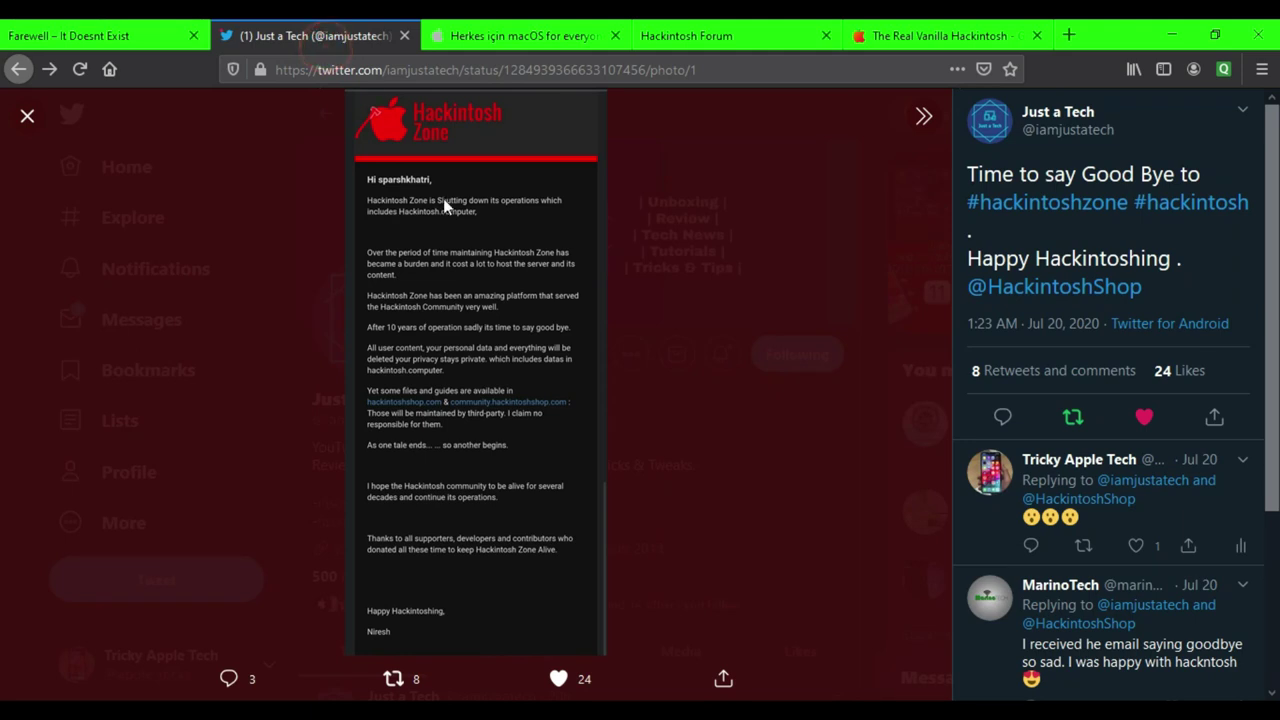
pyautogui.rightClick(487, 251)
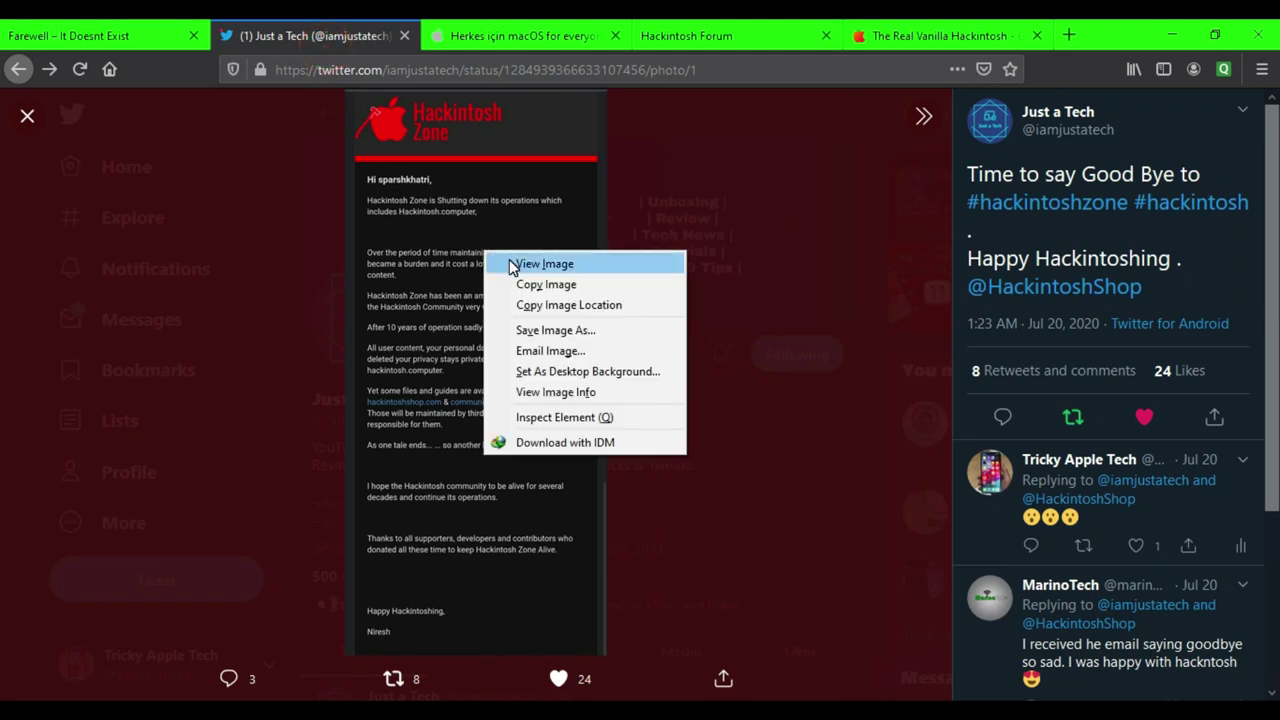
pyautogui.click(545, 264)
pyautogui.click(549, 187)
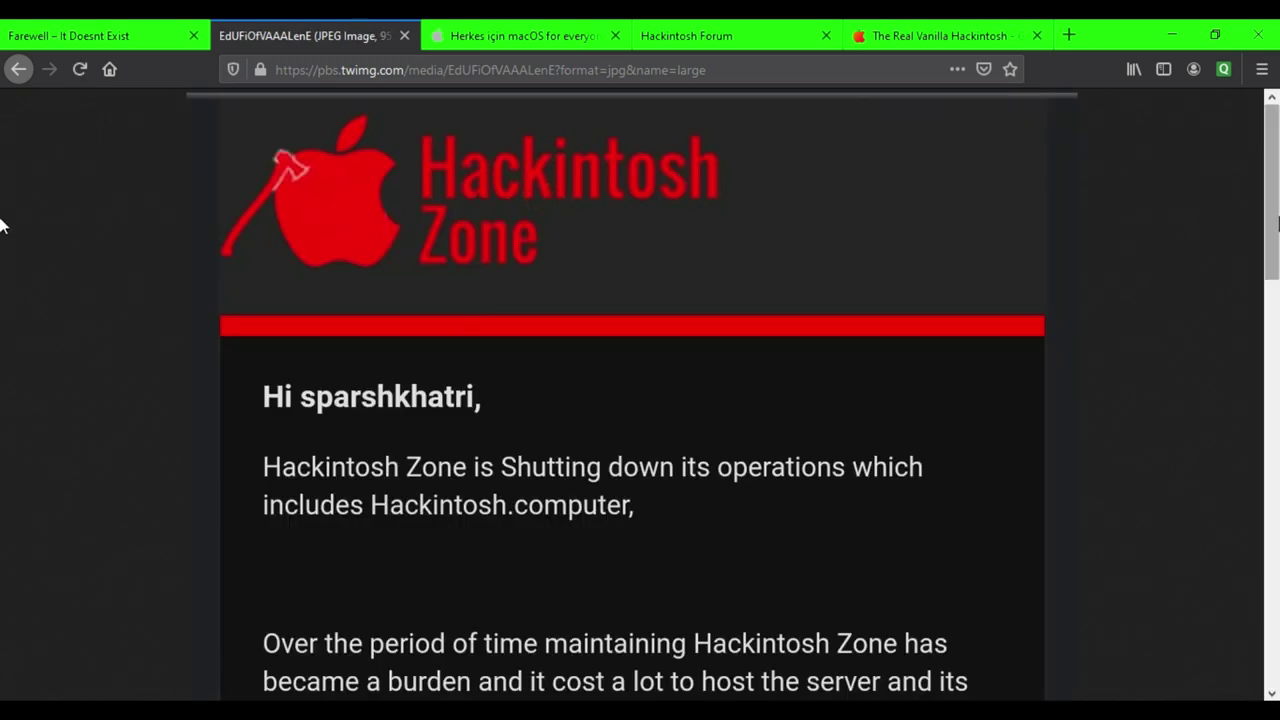
# Read the enlarged Hackintosh Zone shutdown notice through to its closing signature
pyautogui.scroll(-5, 2, 240)
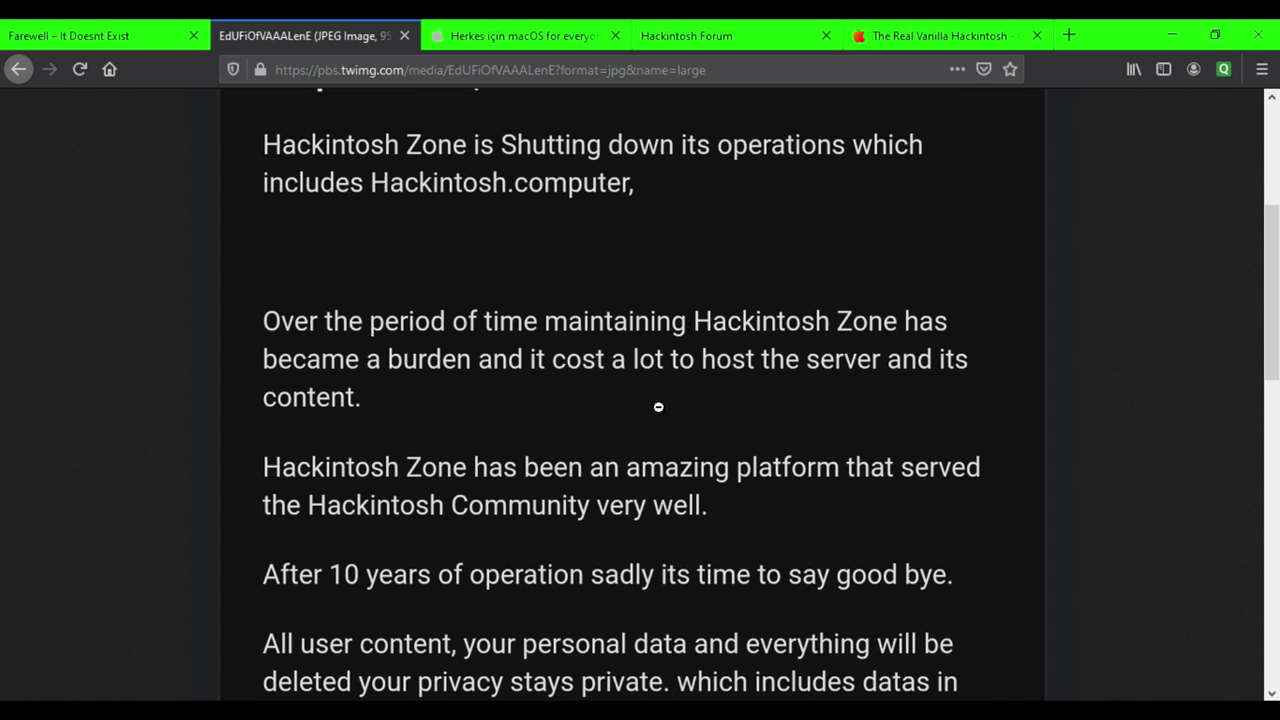
pyautogui.scroll(-2, 2, 280)
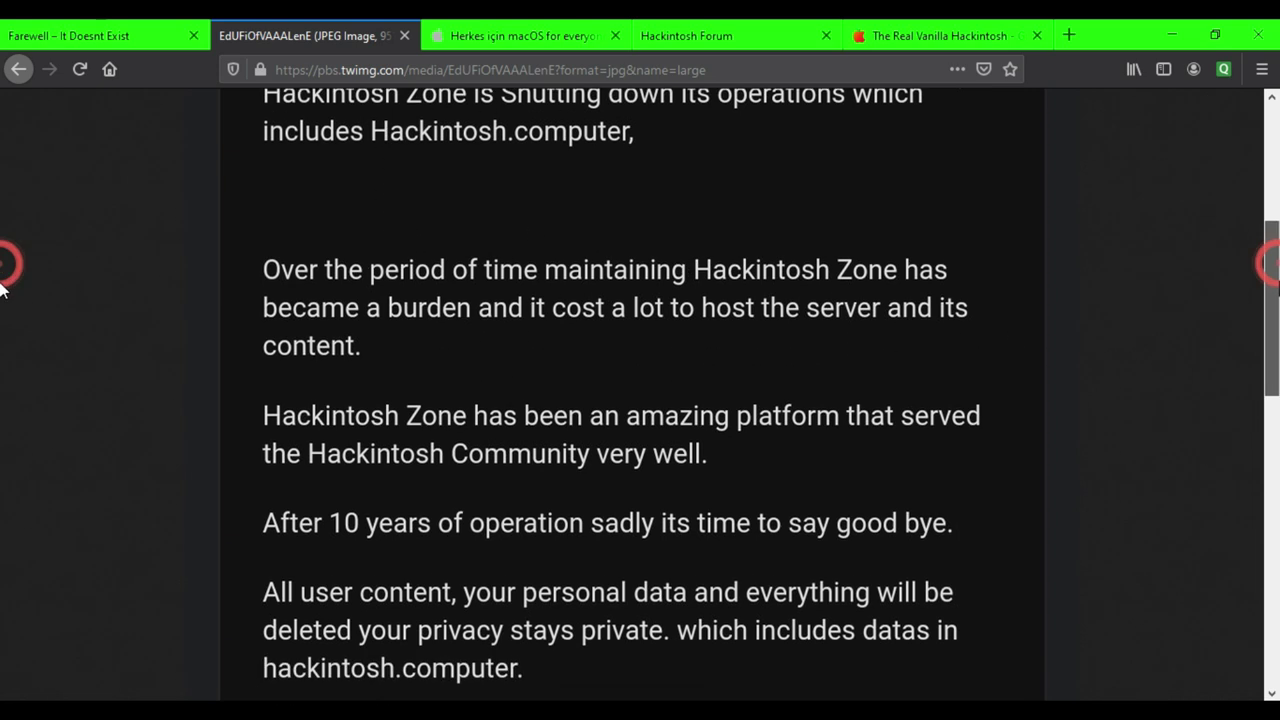
pyautogui.scroll(-4, 2, 308)
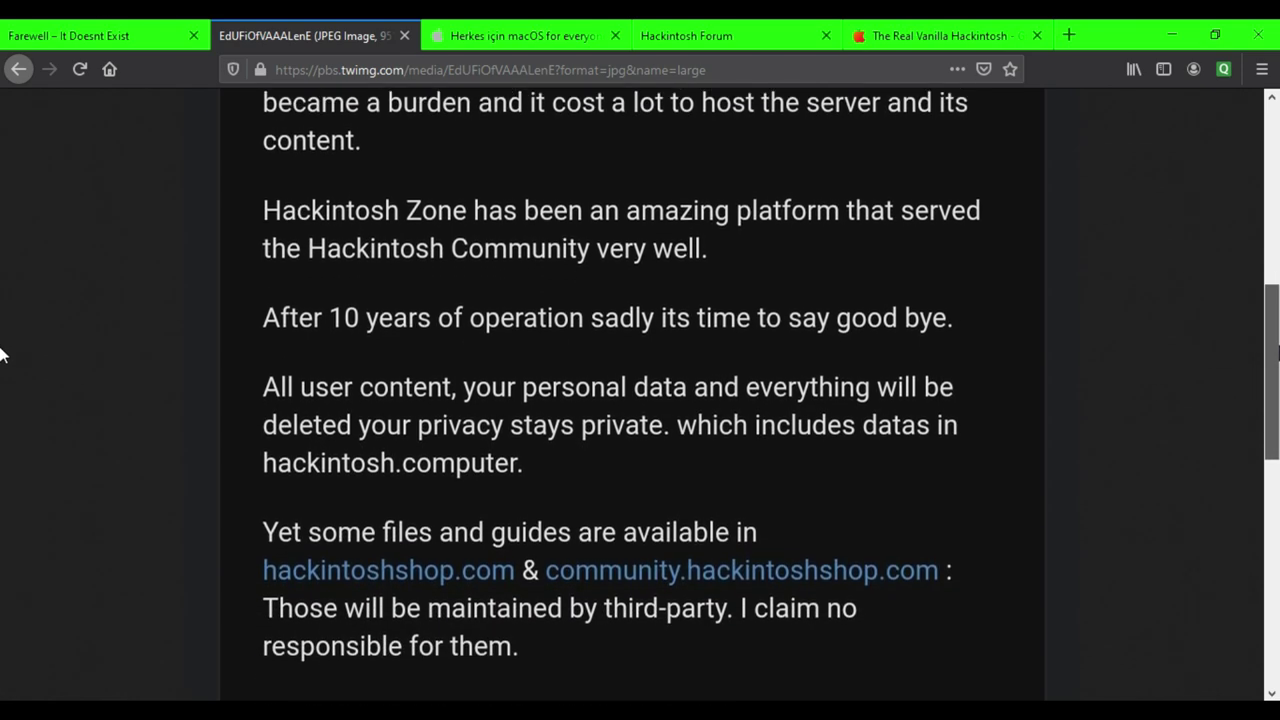
pyautogui.scroll(-2, 2, 372)
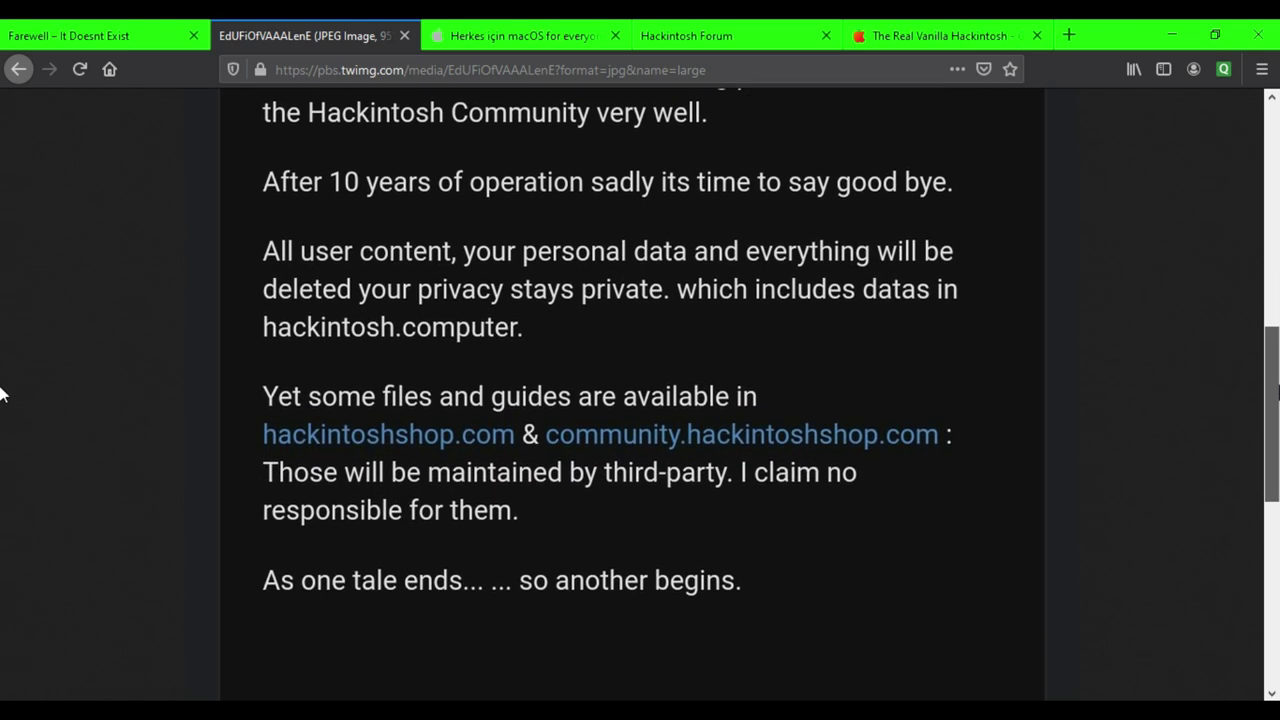
pyautogui.scroll(-5, 2, 412)
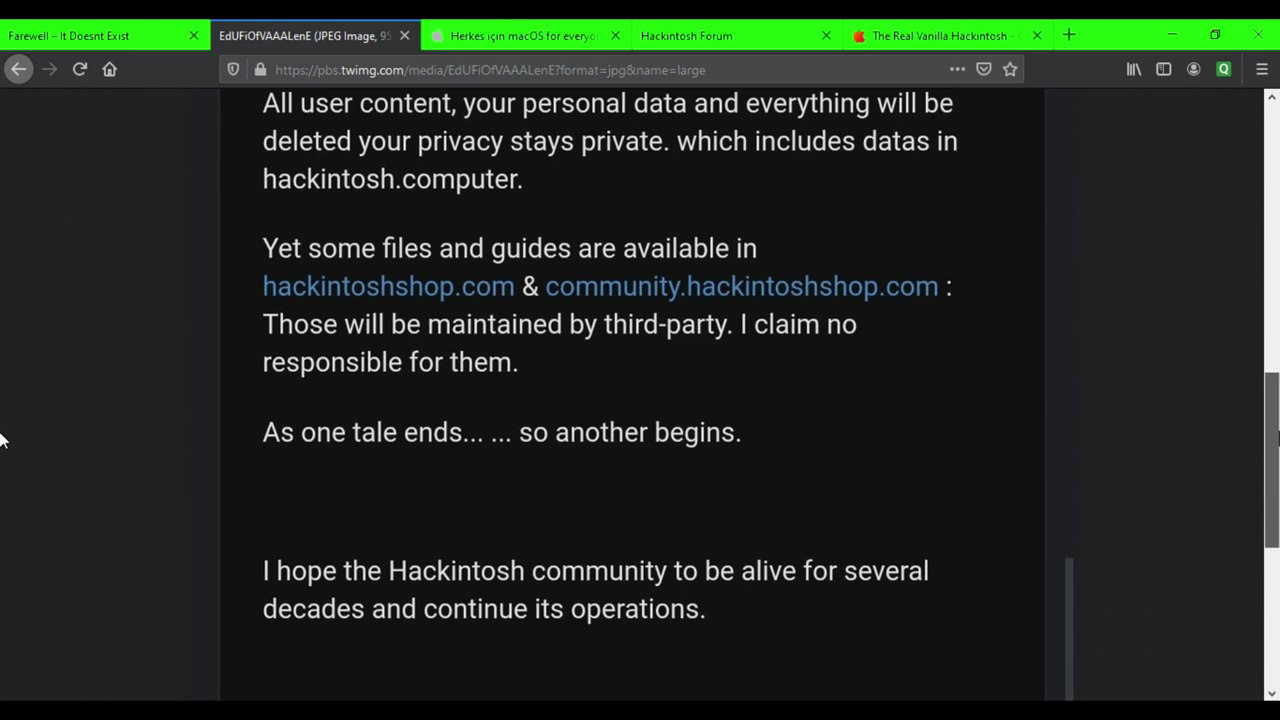
pyautogui.scroll(-5, 2, 510)
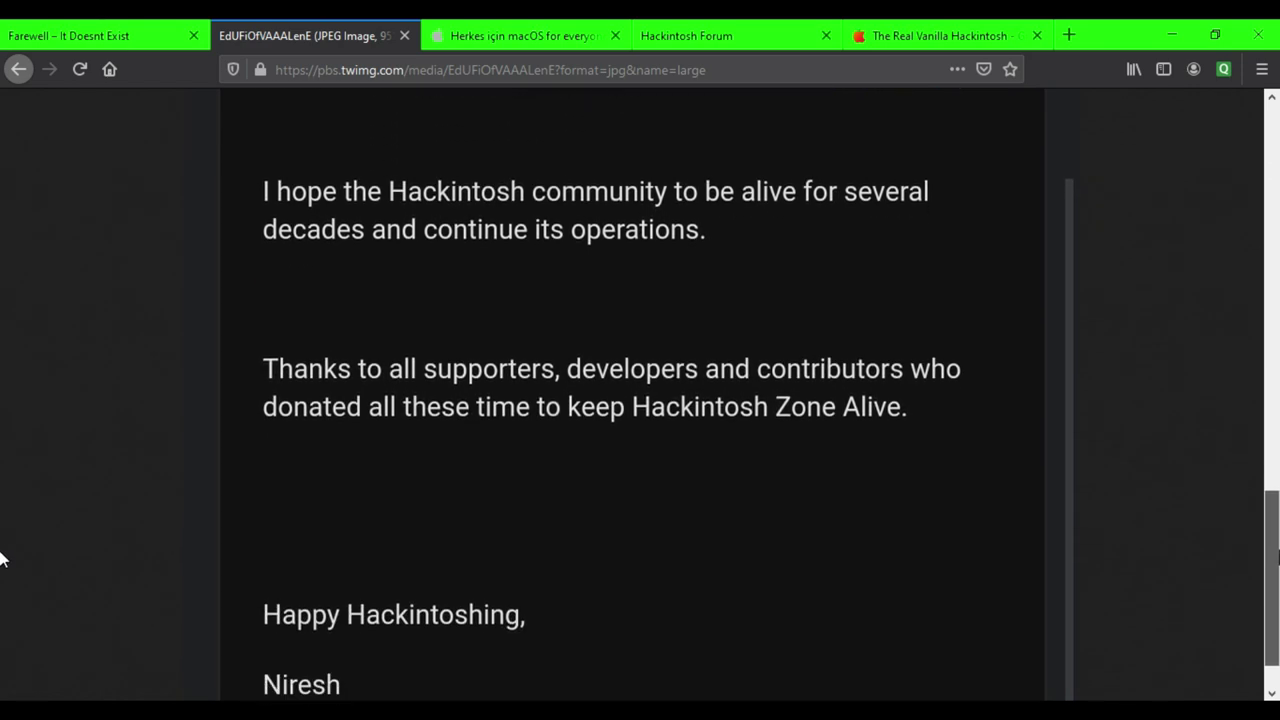
pyautogui.rightClick(381, 323)
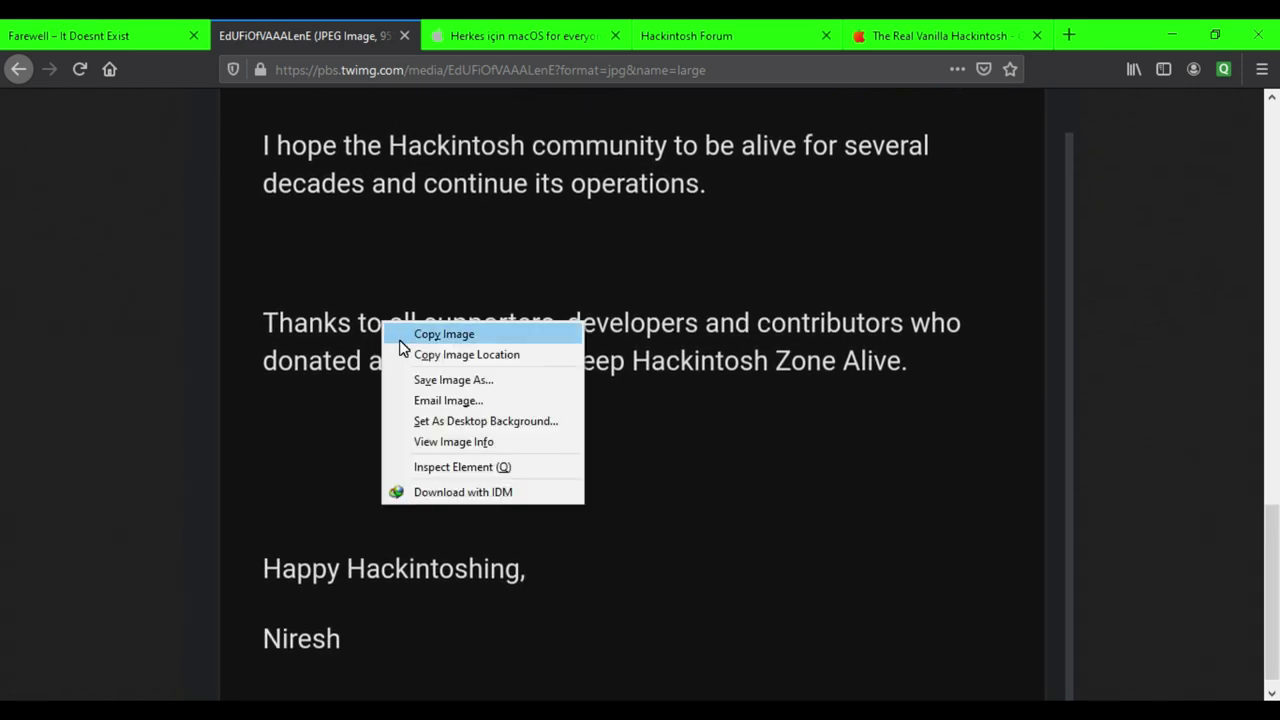
# Return to the Hackintosh Zone farewell page and examine the sentence recommending close alternatives
pyautogui.click(62, 36)
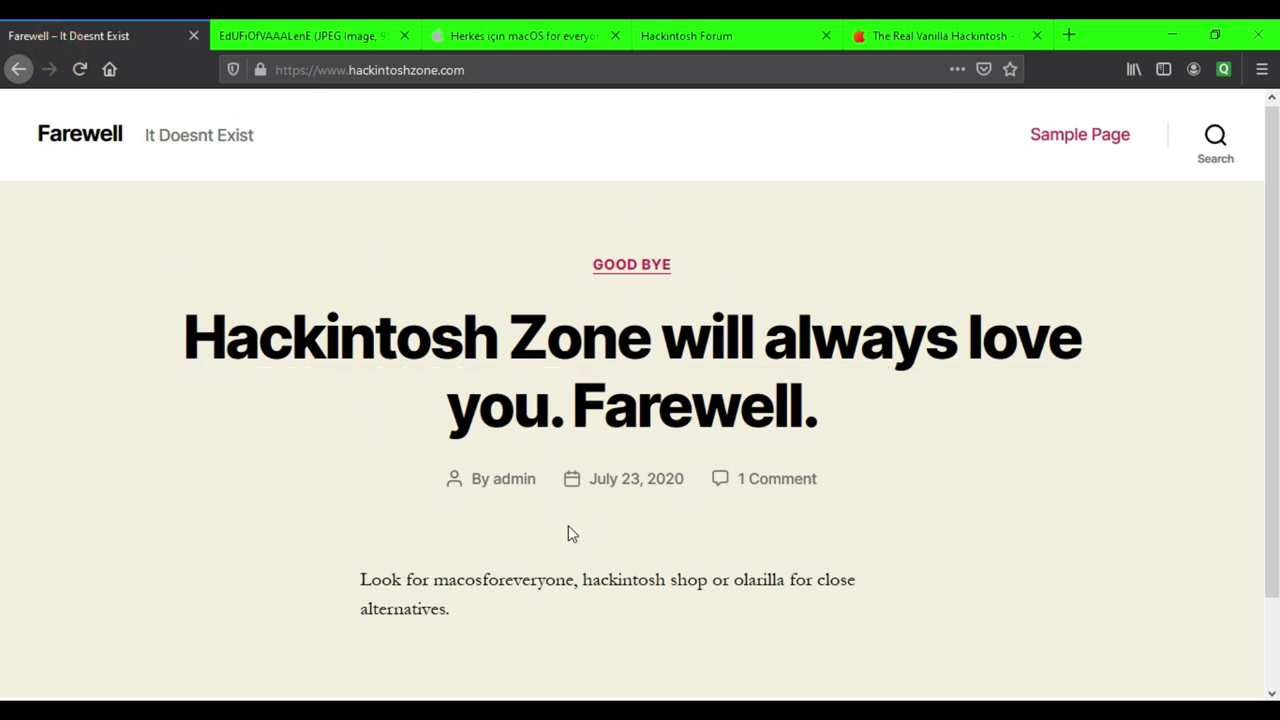
pyautogui.moveTo(362, 582); pyautogui.dragTo(463, 580)
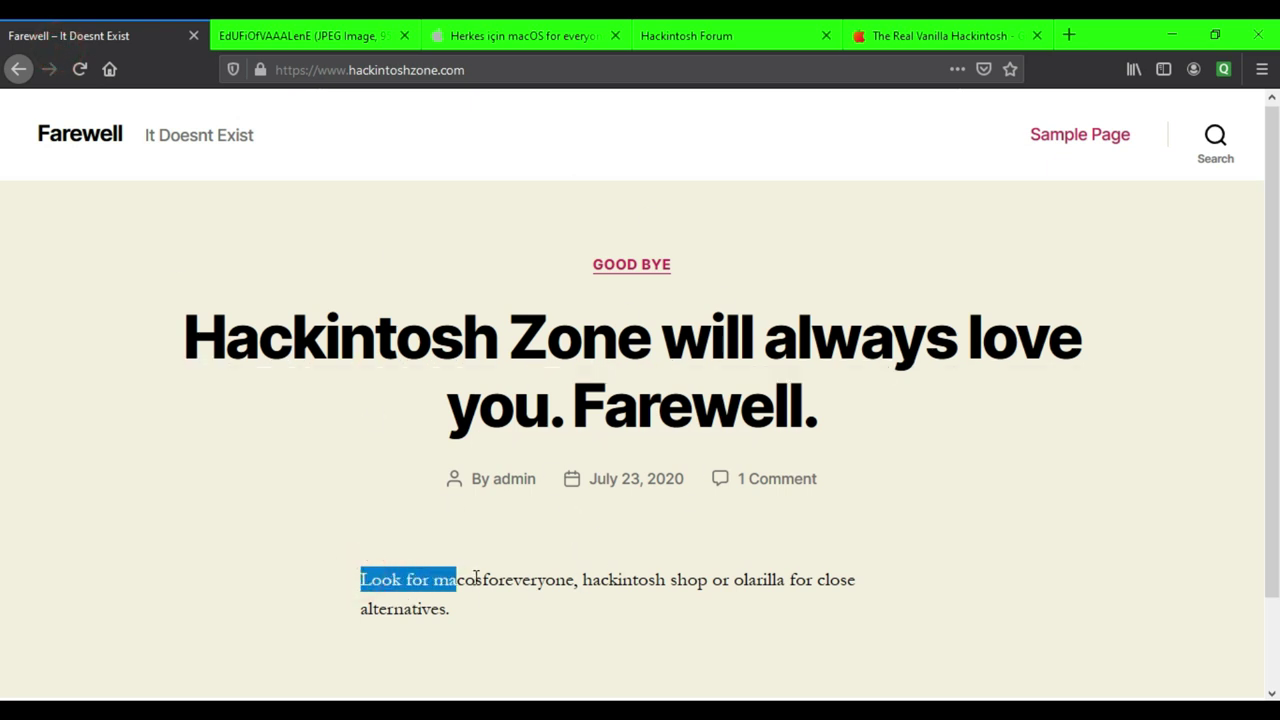
pyautogui.moveTo(697, 572); pyautogui.dragTo(634, 617)
pyautogui.click(588, 610)
pyautogui.tripleClick(515, 580)
pyautogui.click(613, 626)
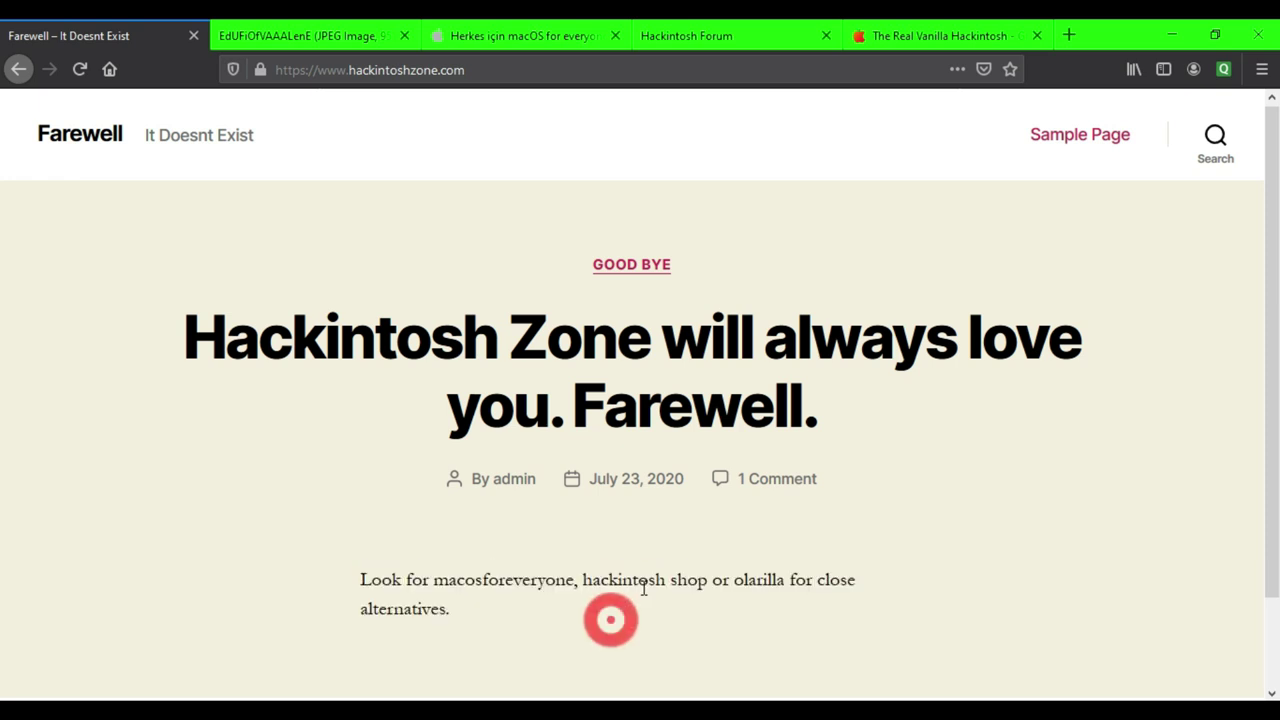
# View the macOS for everyone, Hackintosh Forum and Olarila sites in turn, and minimize the browser
pyautogui.click(478, 40)
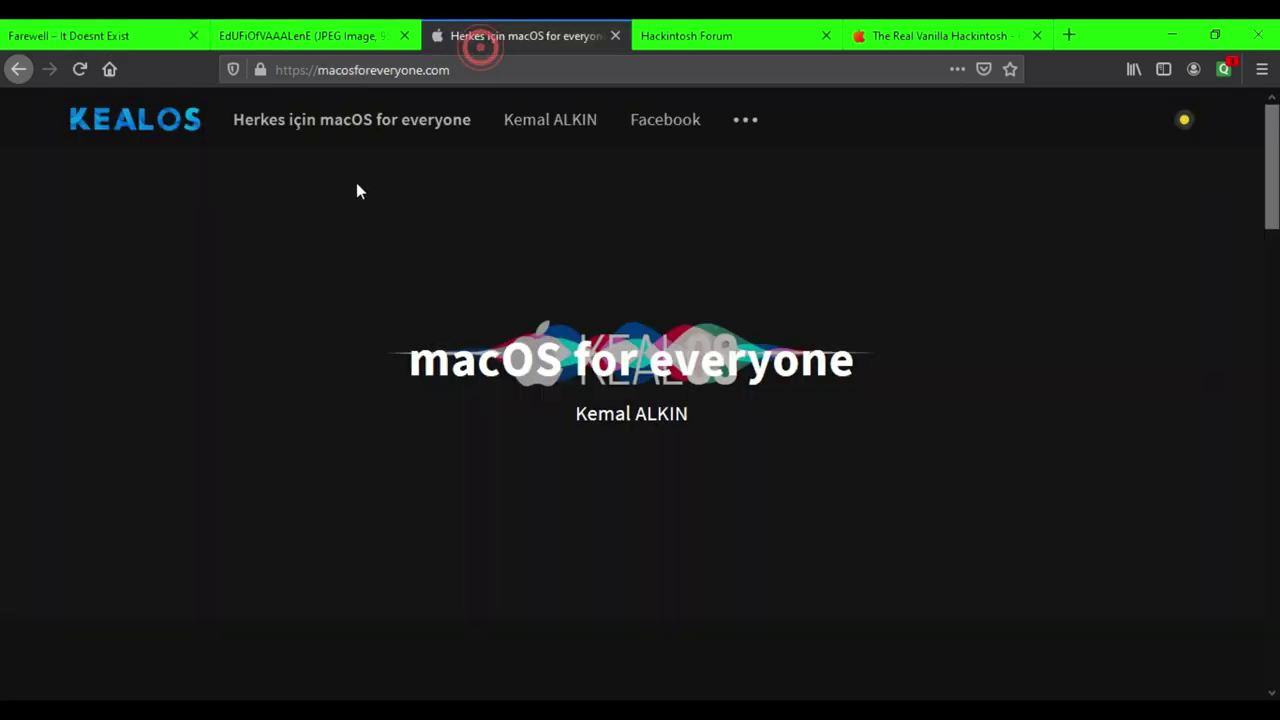
pyautogui.click(798, 32)
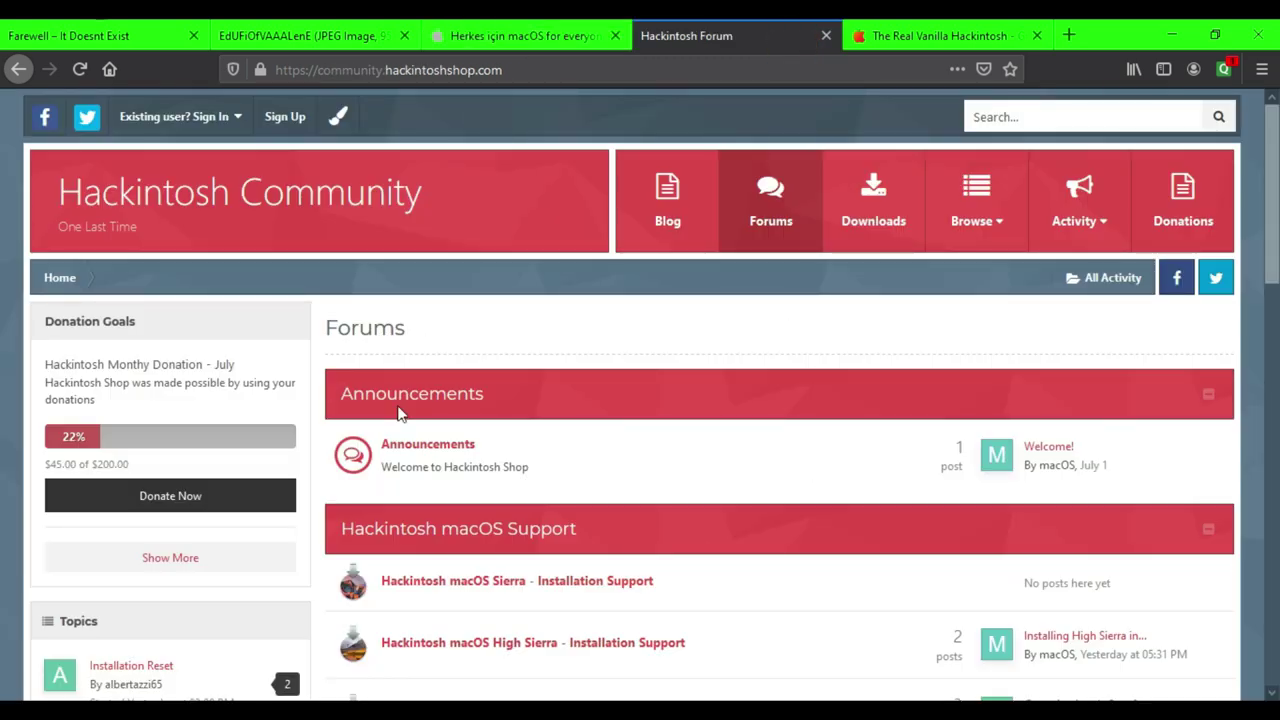
pyautogui.click(935, 32)
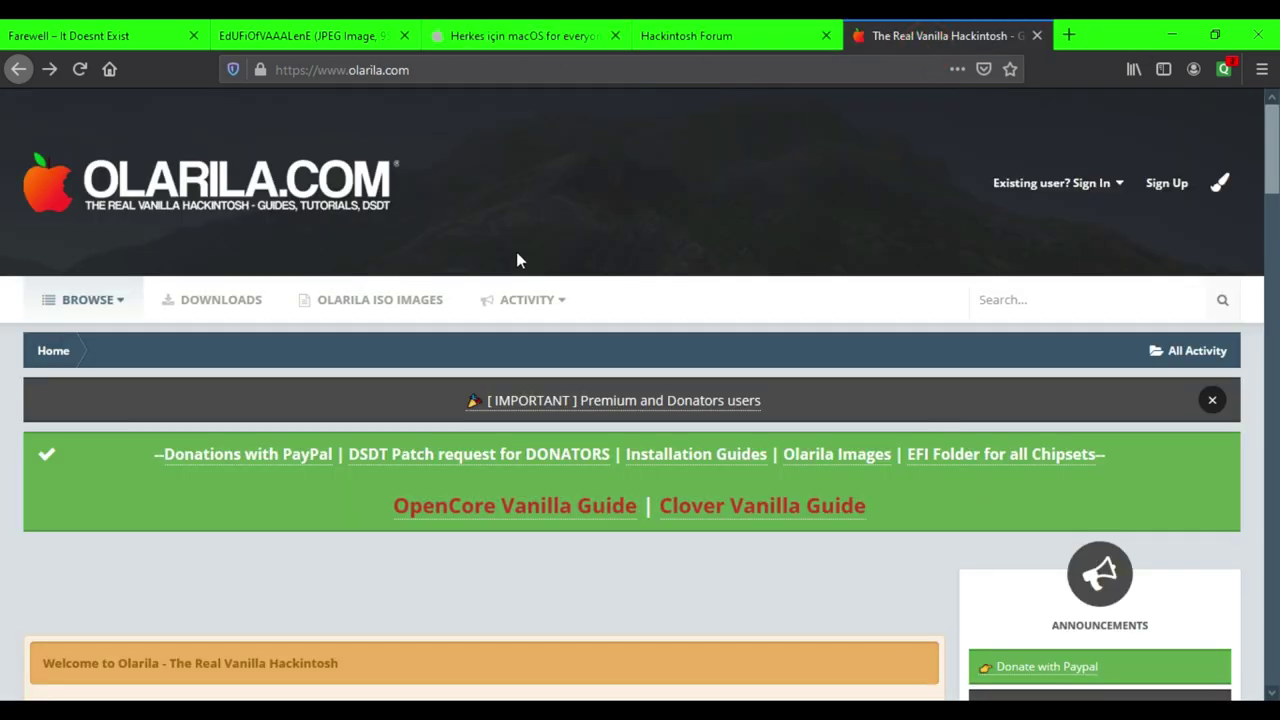
pyautogui.click(1180, 36)
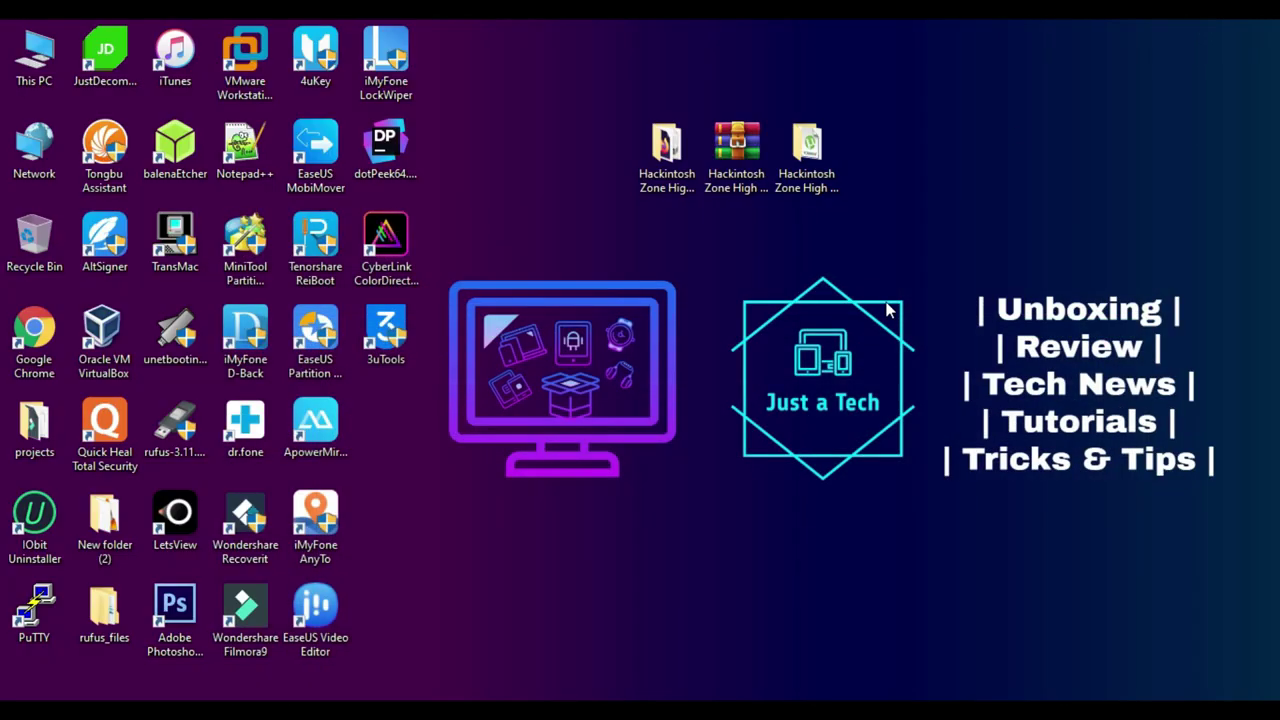
# Bring Firefox back up and open the Olarila ISO Images topic from the Olarila home page
pyautogui.click(787, 569)
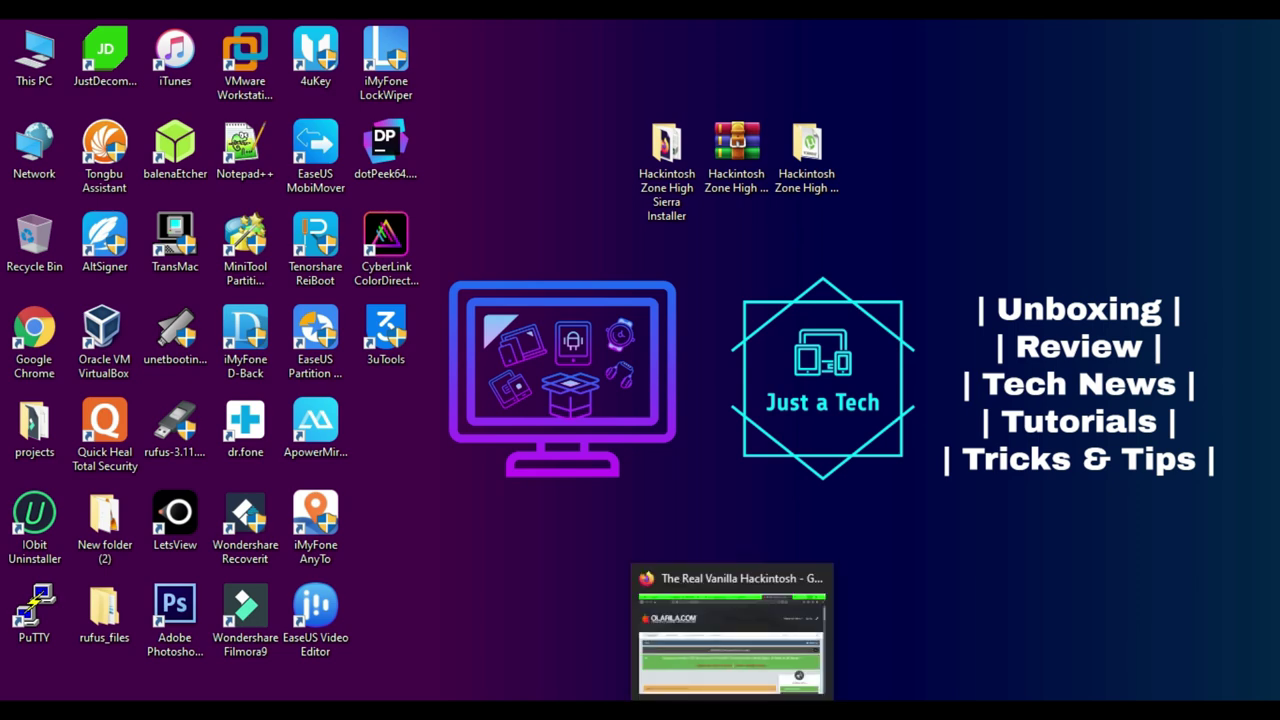
pyautogui.click(736, 640)
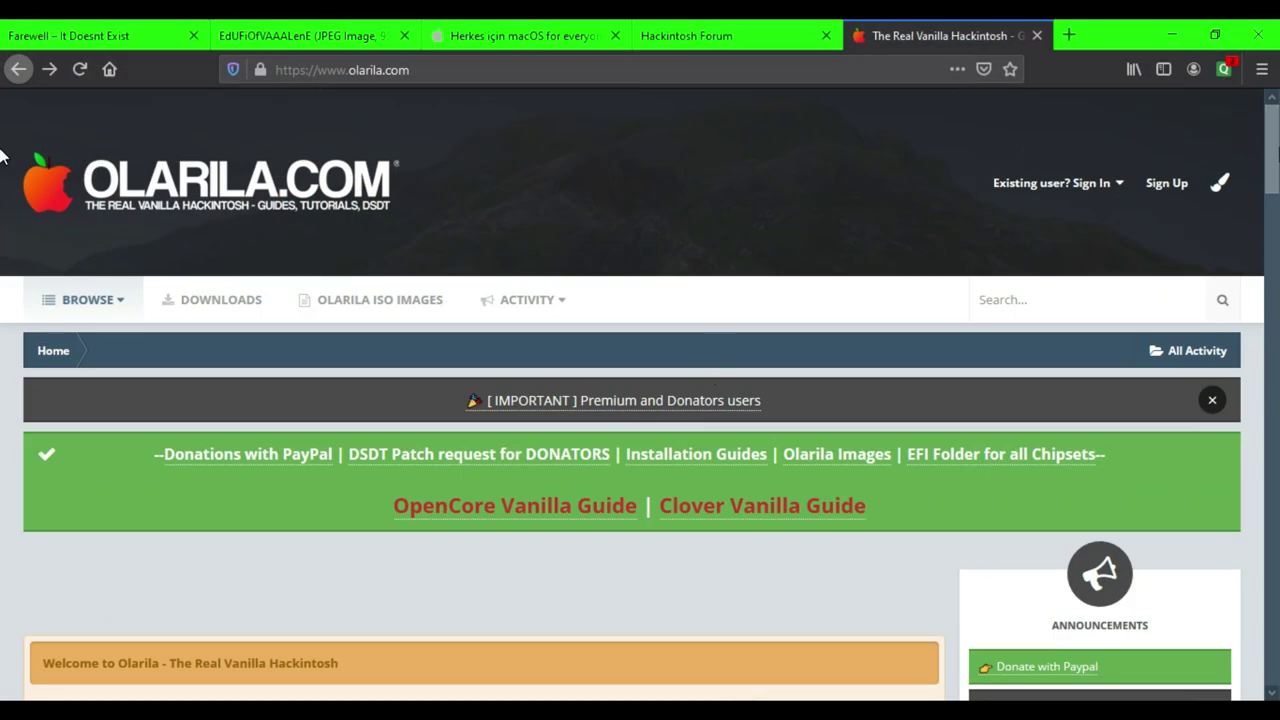
pyautogui.scroll(-1, 360, 215)
pyautogui.click(359, 205)
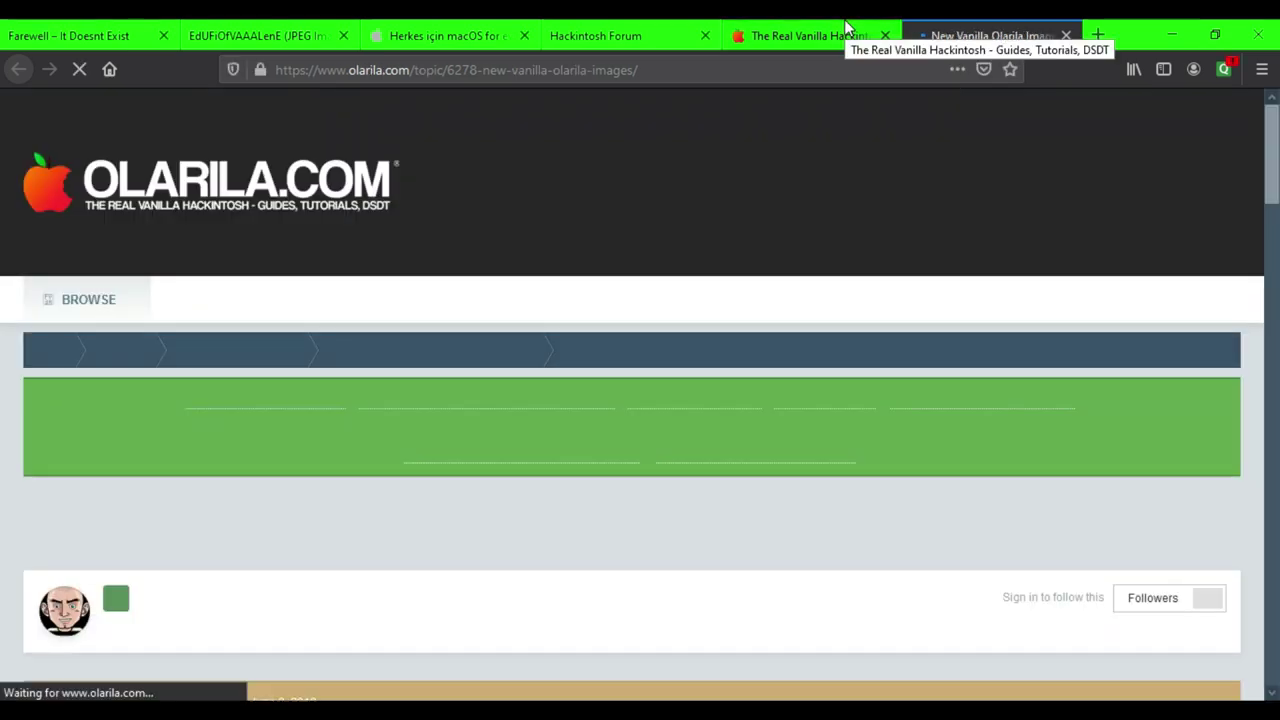
# Review the Olarila image download links from Big Sur down to El Capitan, and return to the Olarila home page
pyautogui.scroll(-1, 3, 225)
pyautogui.scroll(-4, 3, 225)
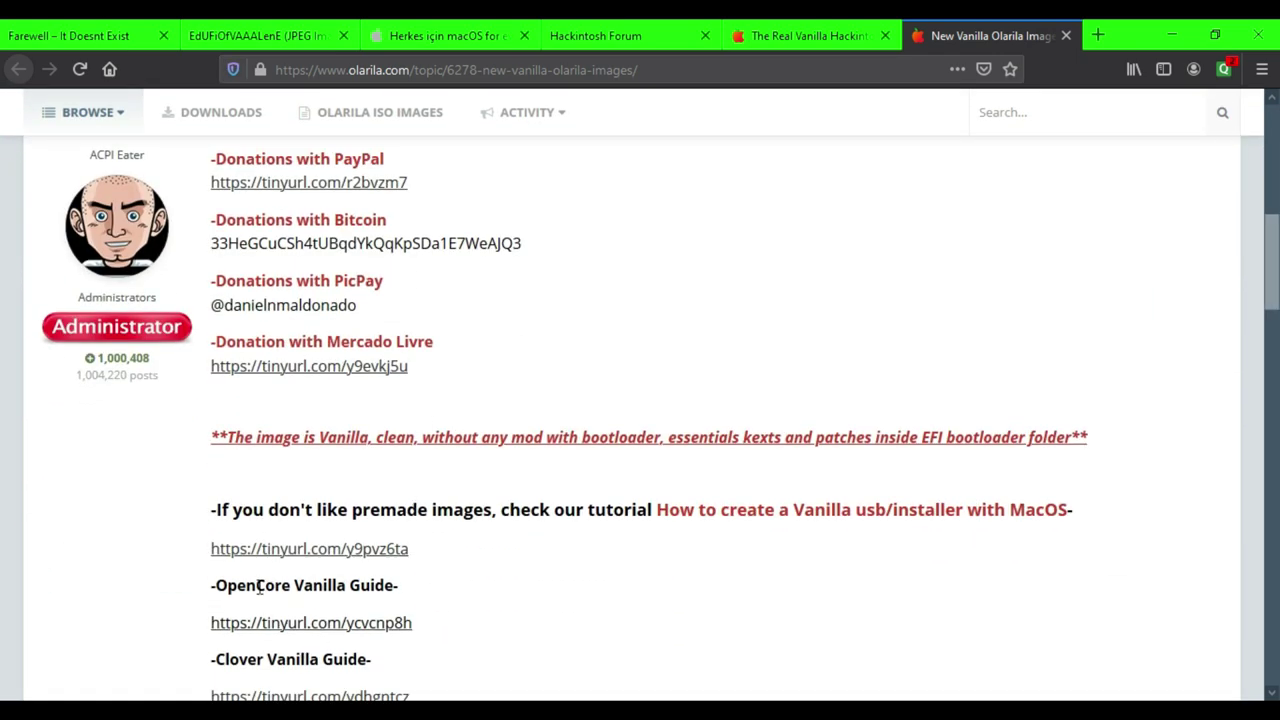
pyautogui.scroll(-5, 3, 290)
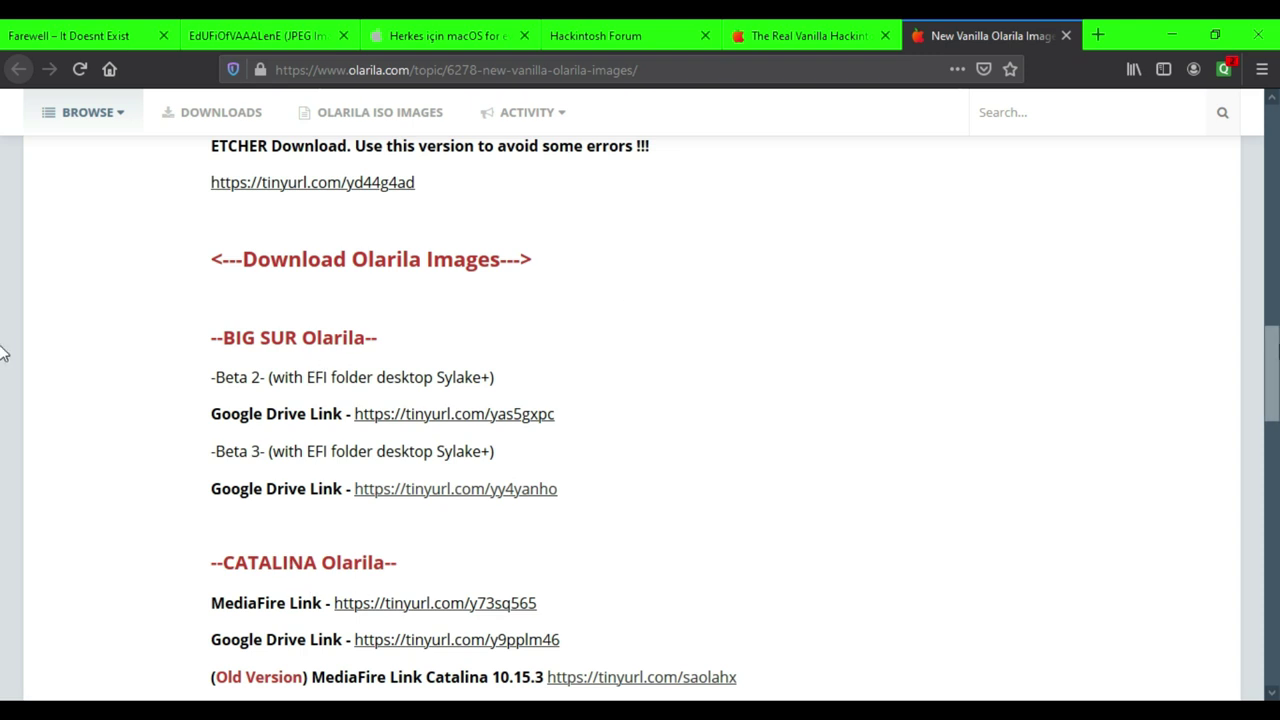
pyautogui.scroll(-4, 3, 400)
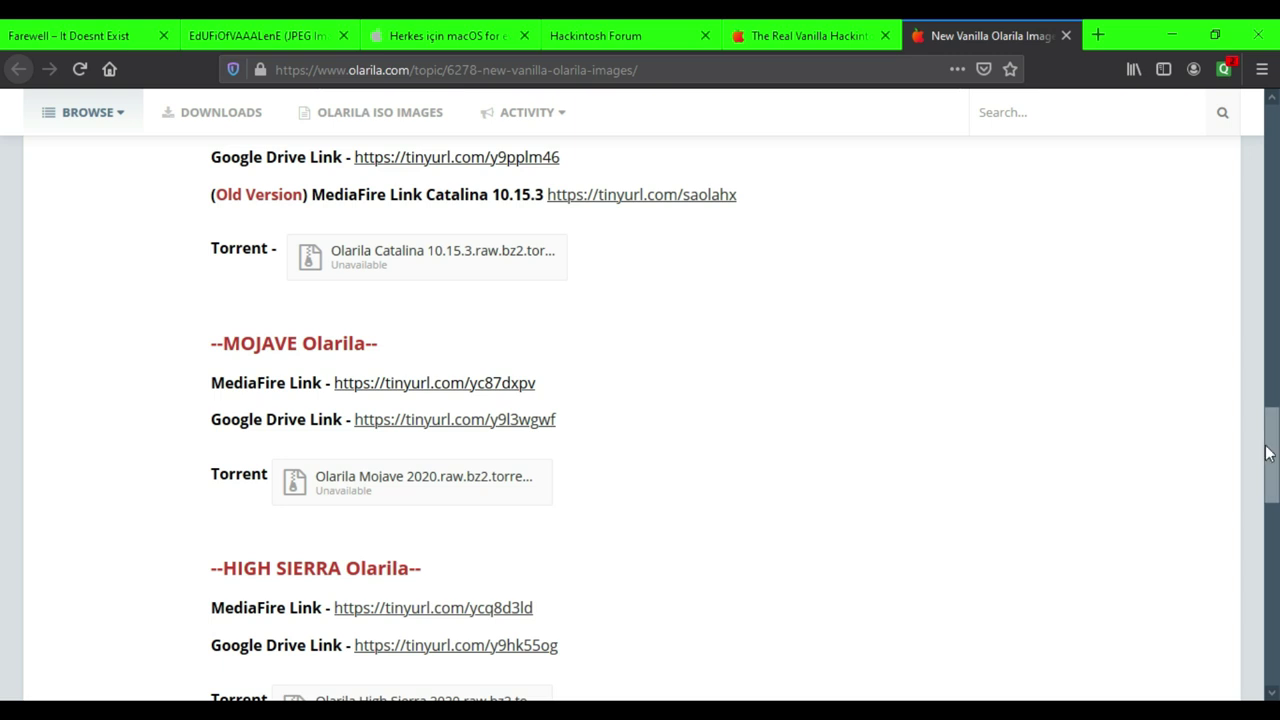
pyautogui.scroll(-3, 3, 480)
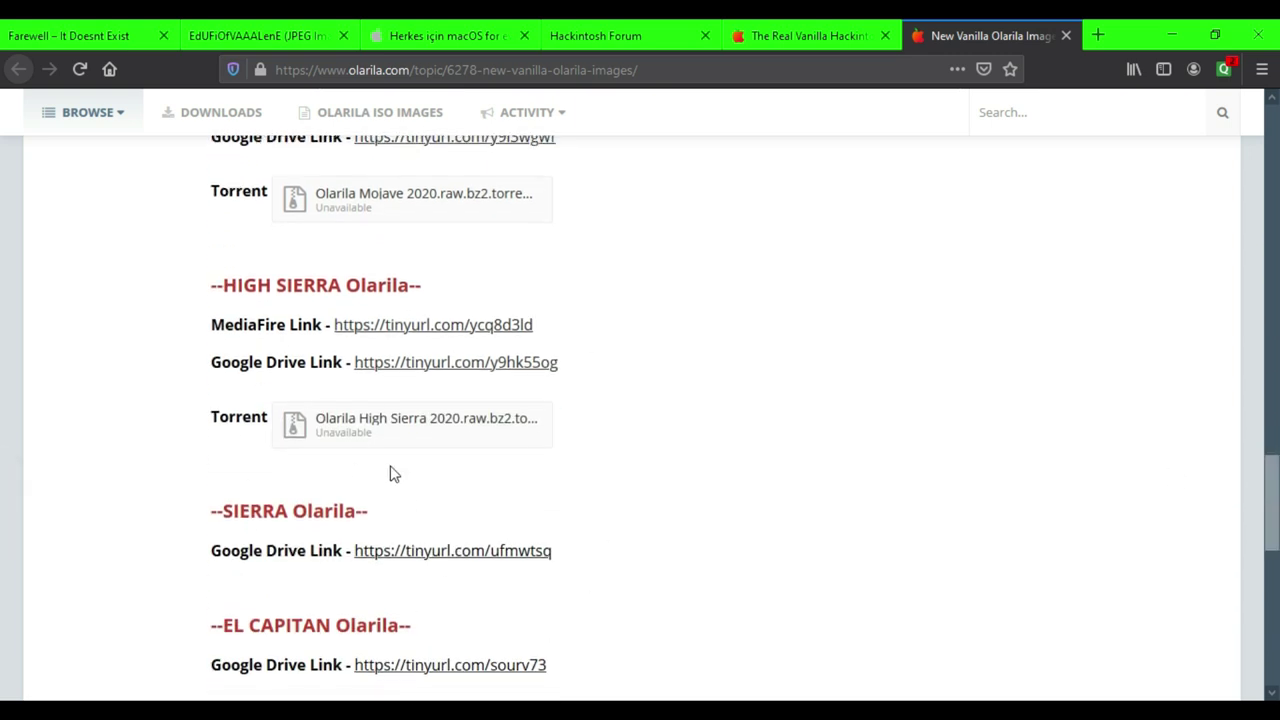
pyautogui.click(802, 30)
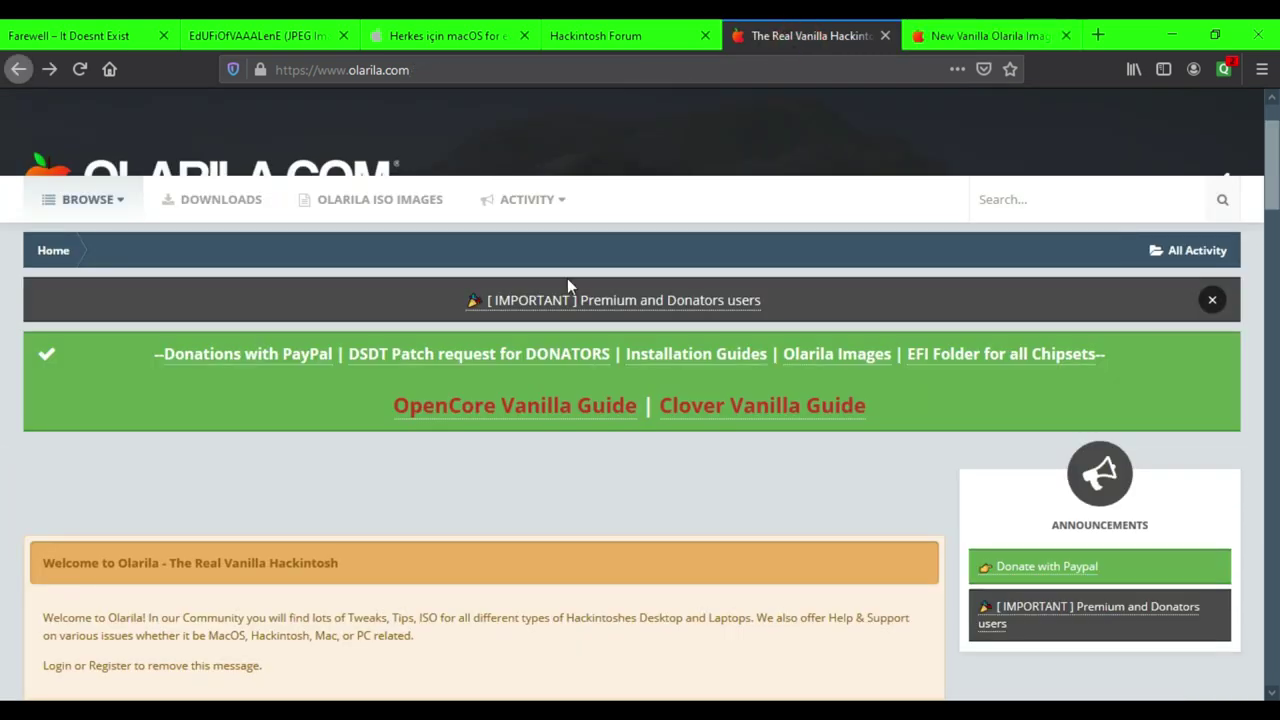
# Revisit the Hackintosh Forum and macOS for everyone sites, and browse the kealOS image posts down to El Capitan
pyautogui.click(651, 30)
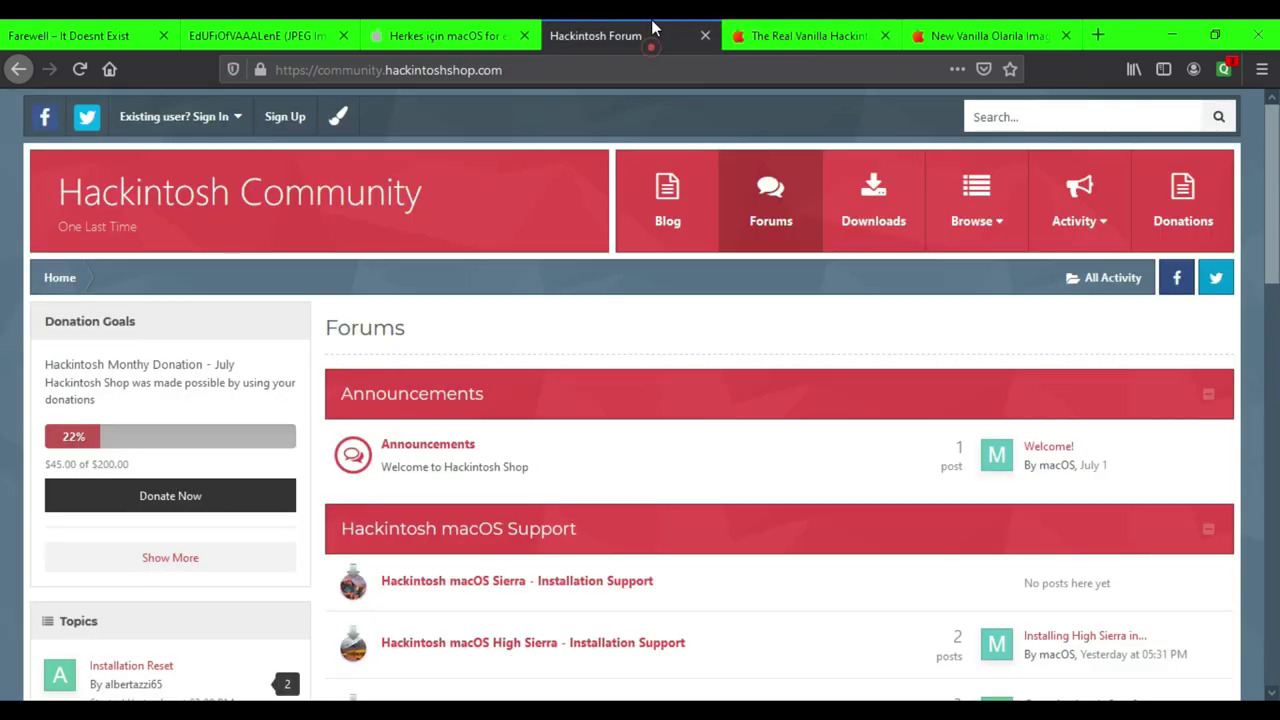
pyautogui.click(421, 36)
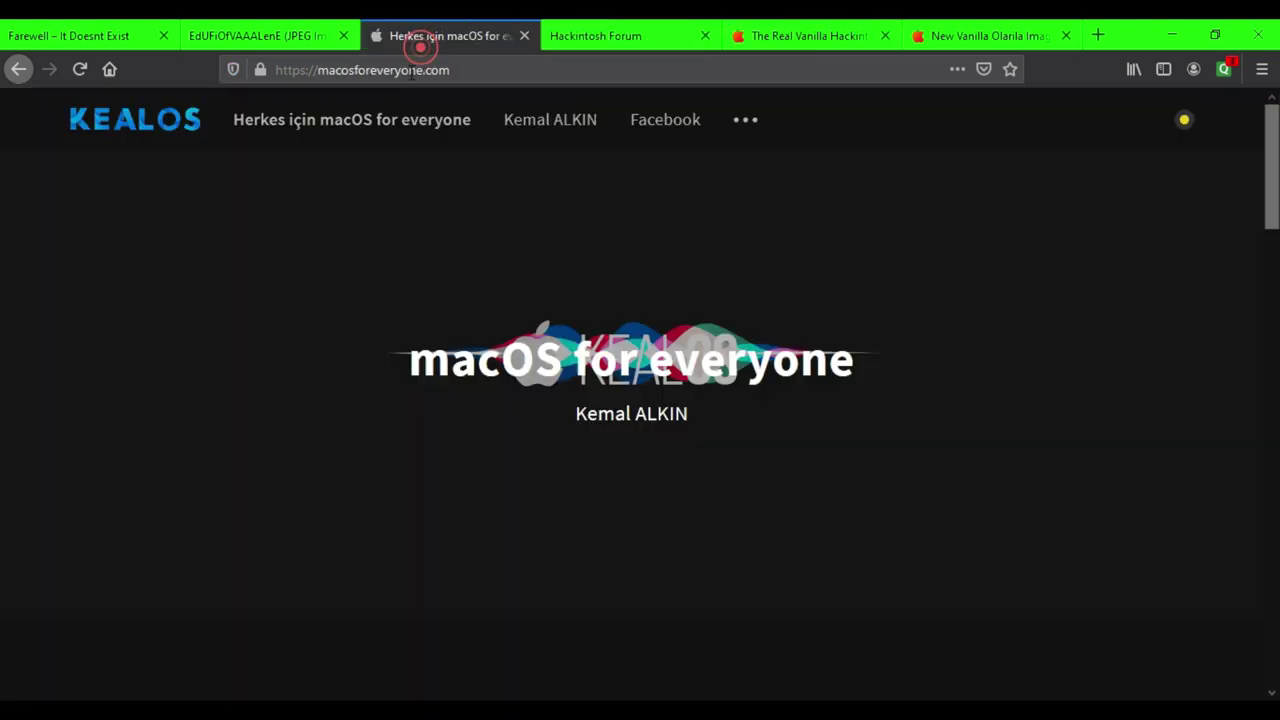
pyautogui.scroll(-5, 2, 263)
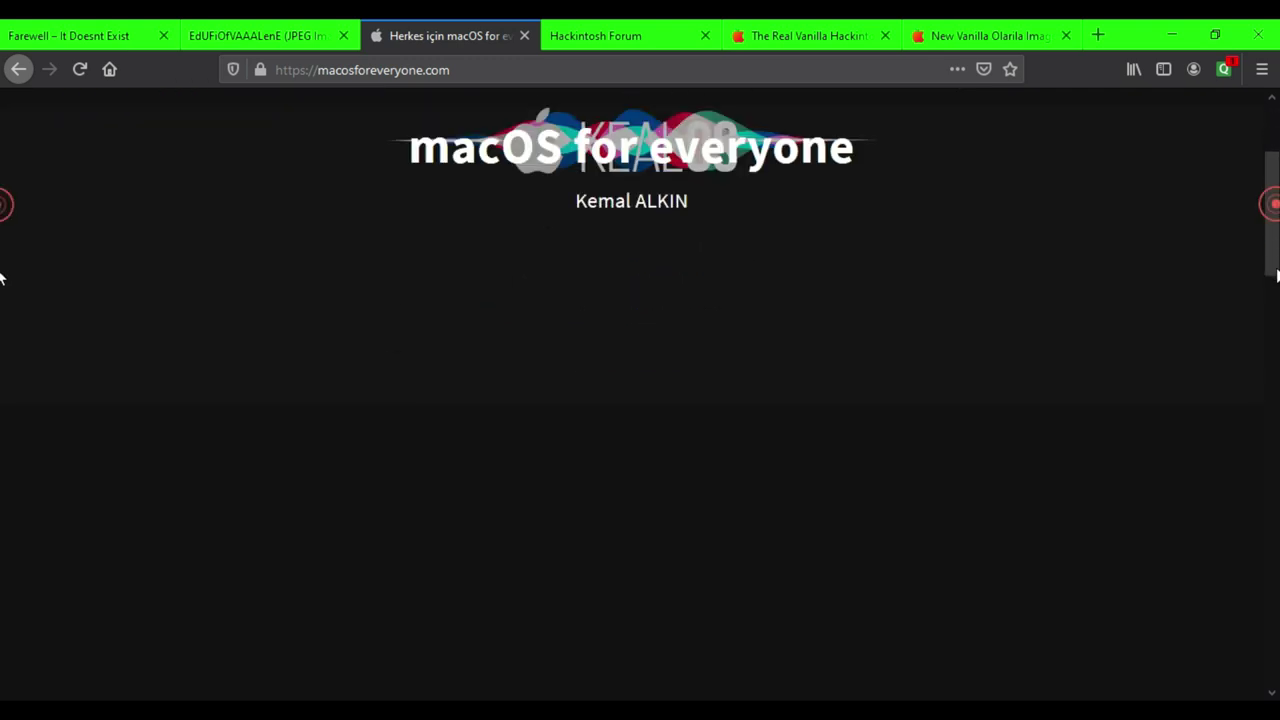
pyautogui.scroll(-2, 2, 363)
pyautogui.scroll(-4, 2, 388)
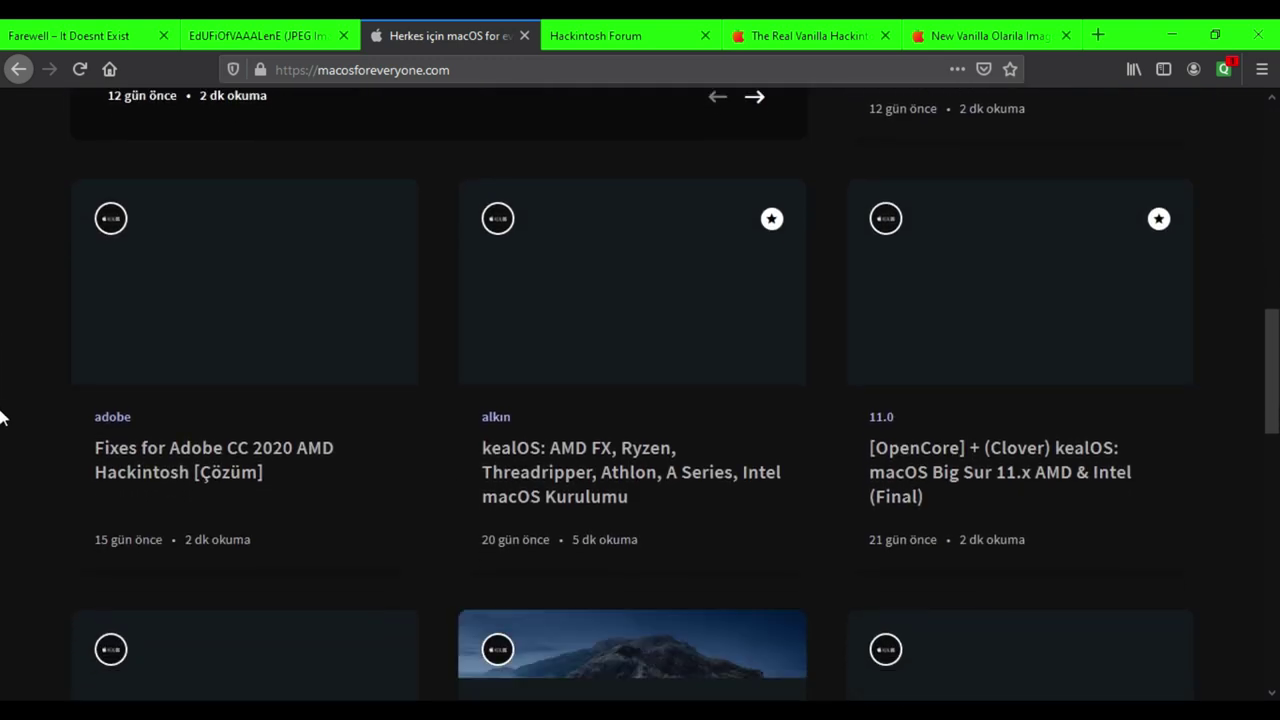
pyautogui.scroll(-4, 2, 495)
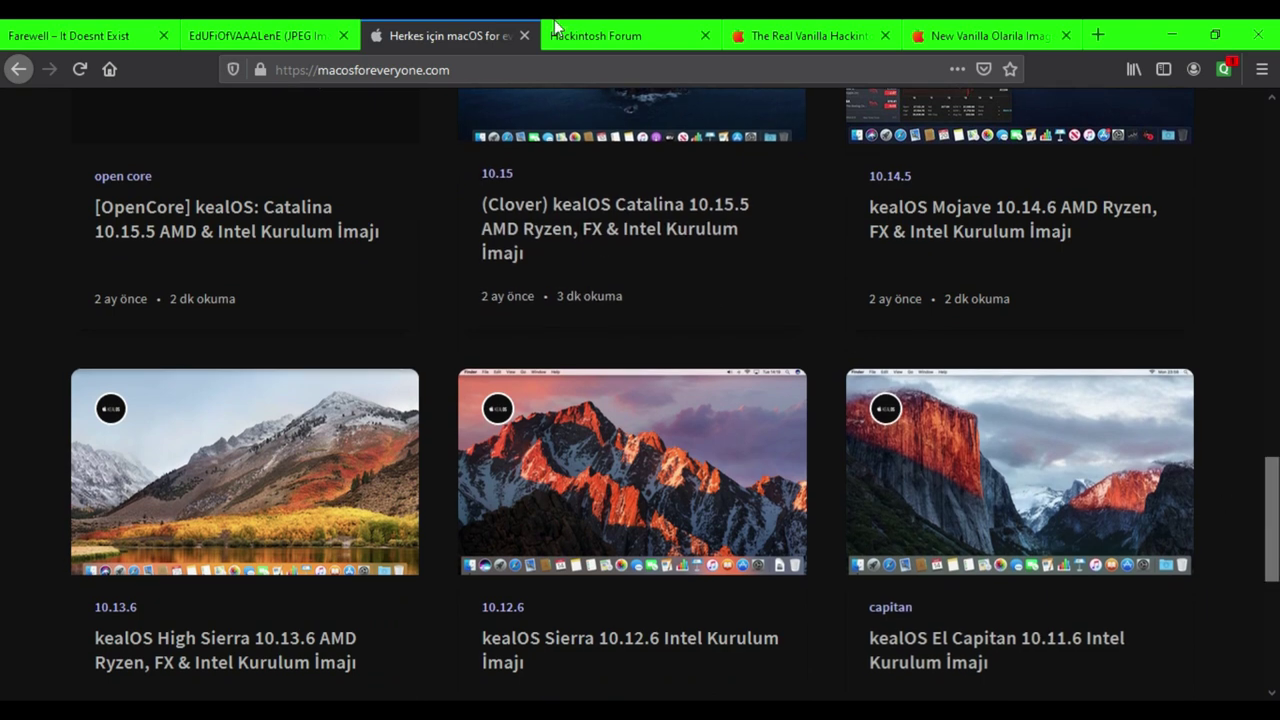
# Open the Downloads section of the Hackintosh Community site and browse to the Most Downloaded files
pyautogui.click(558, 32)
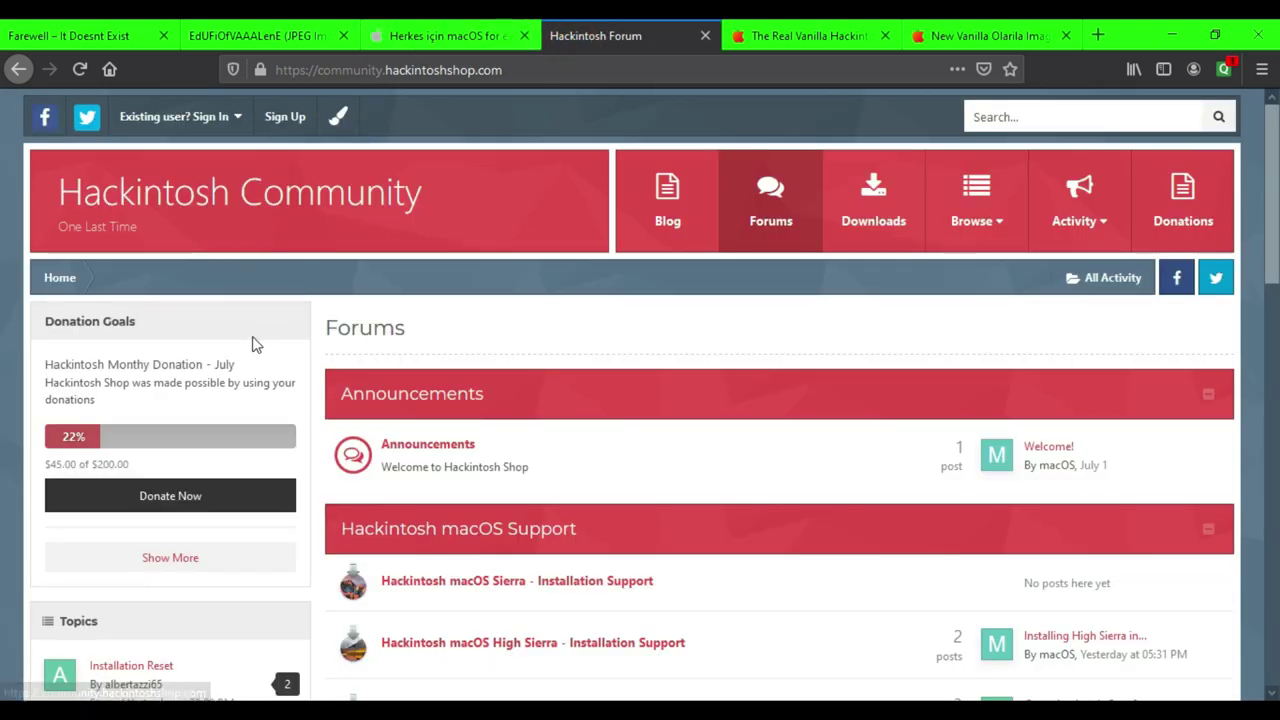
pyautogui.click(873, 188)
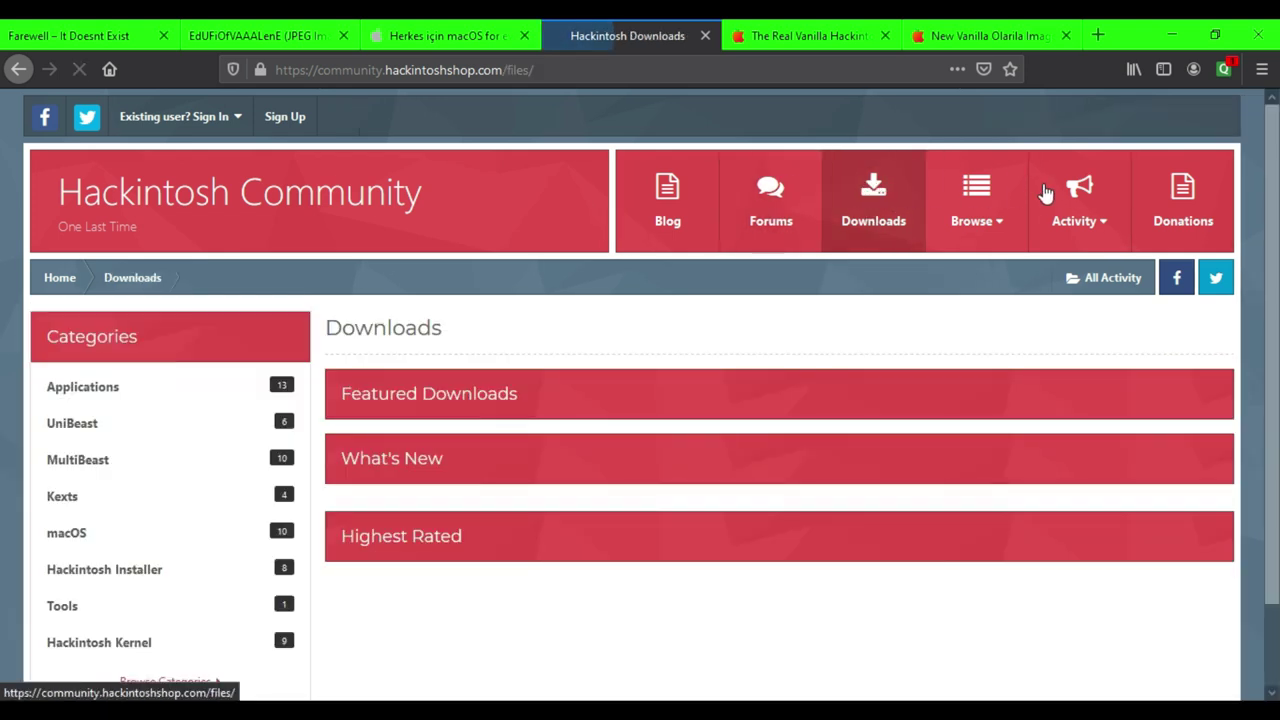
pyautogui.moveTo(1092, 190)
pyautogui.scroll(-5, 2, 320)
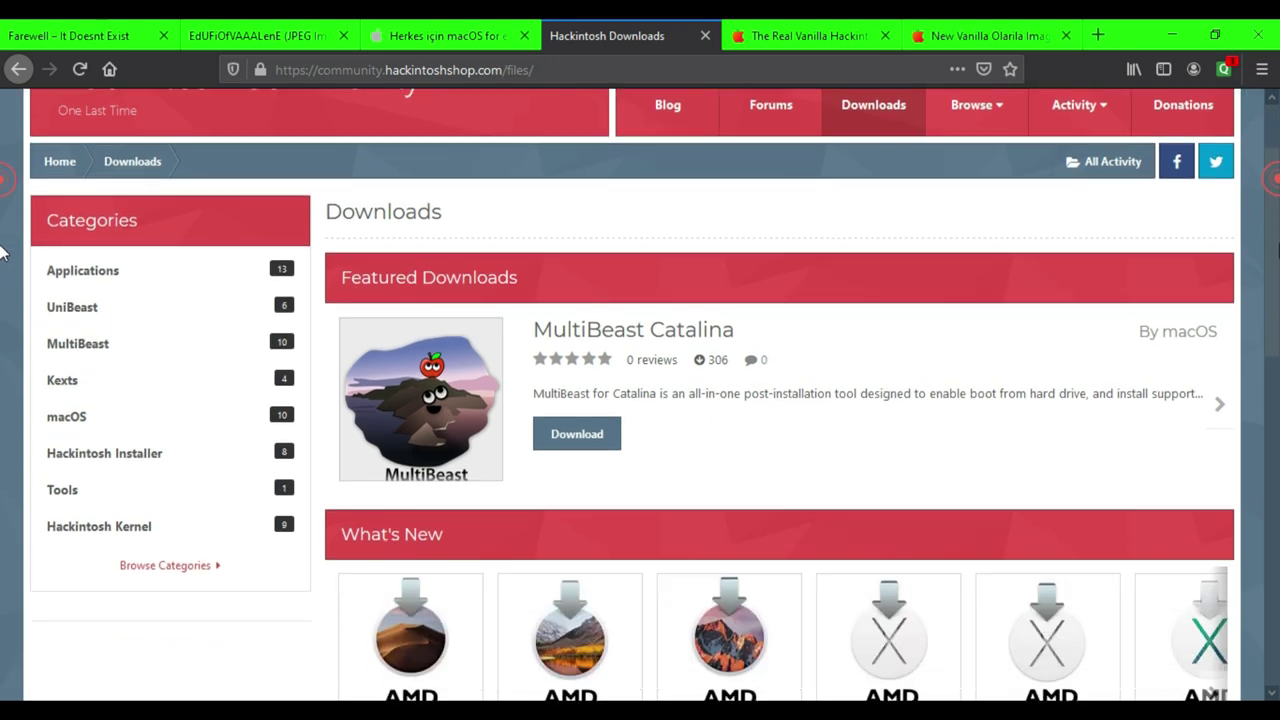
pyautogui.scroll(-6, 2, 347)
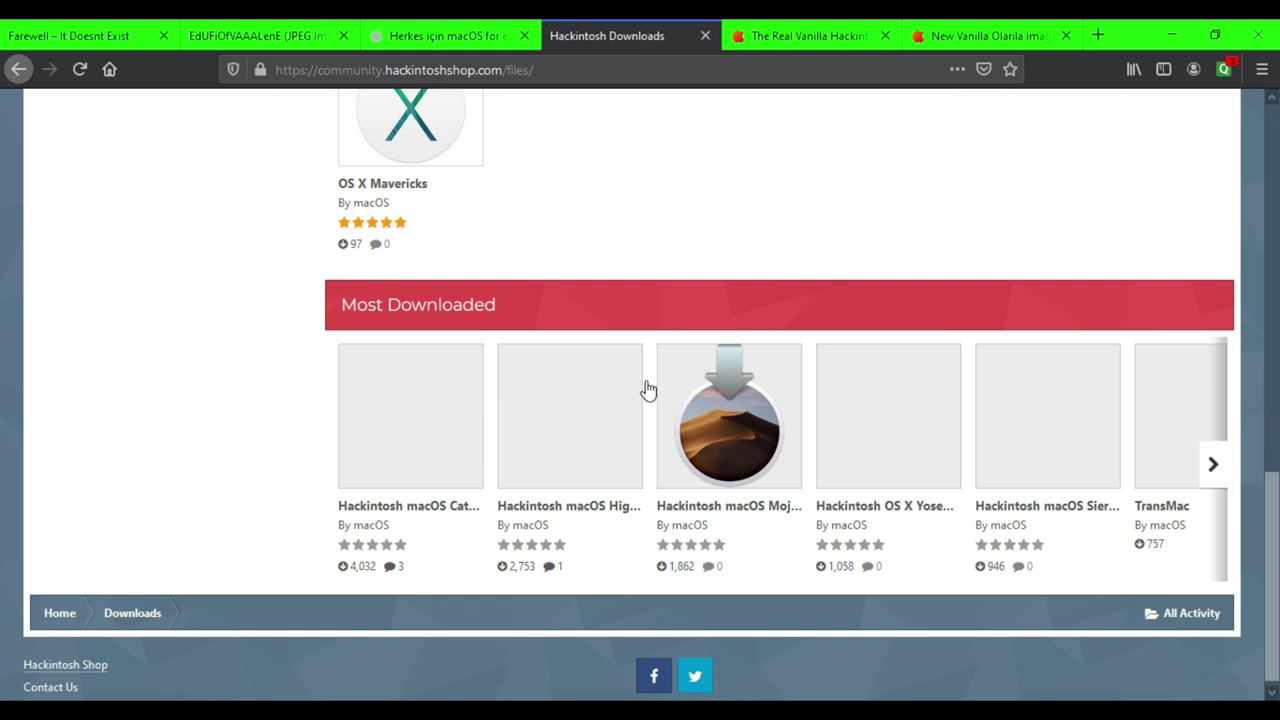
# Open the Hackintosh macOS High Sierra Installer download page and review its description and feature list
pyautogui.click(603, 450)
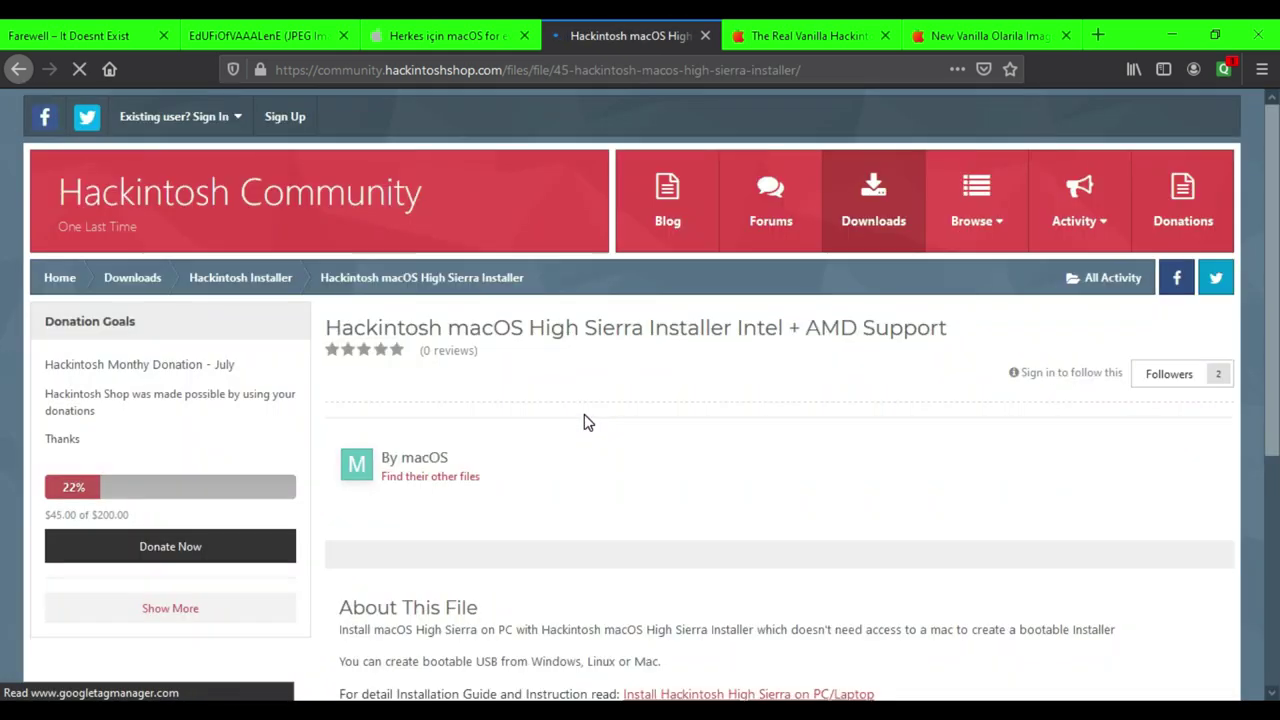
pyautogui.scroll(-2, 3, 280)
pyautogui.scroll(-3, 3, 280)
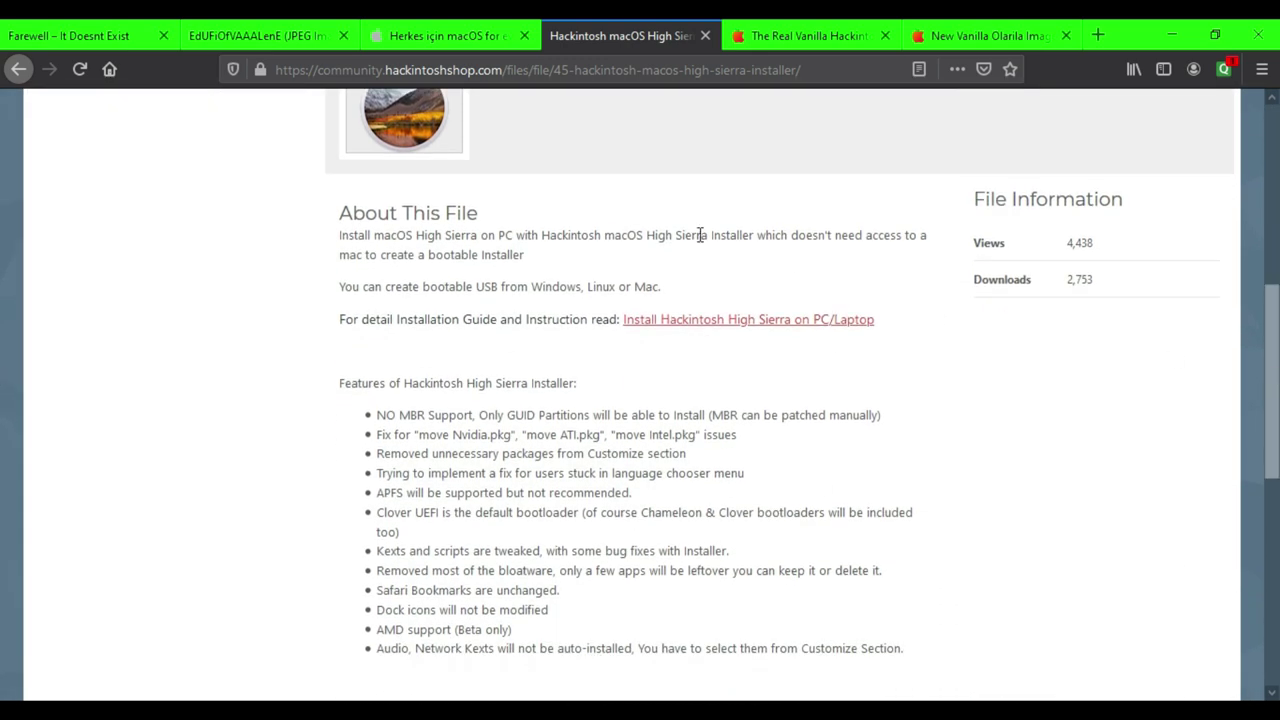
pyautogui.scroll(-4, 3, 450)
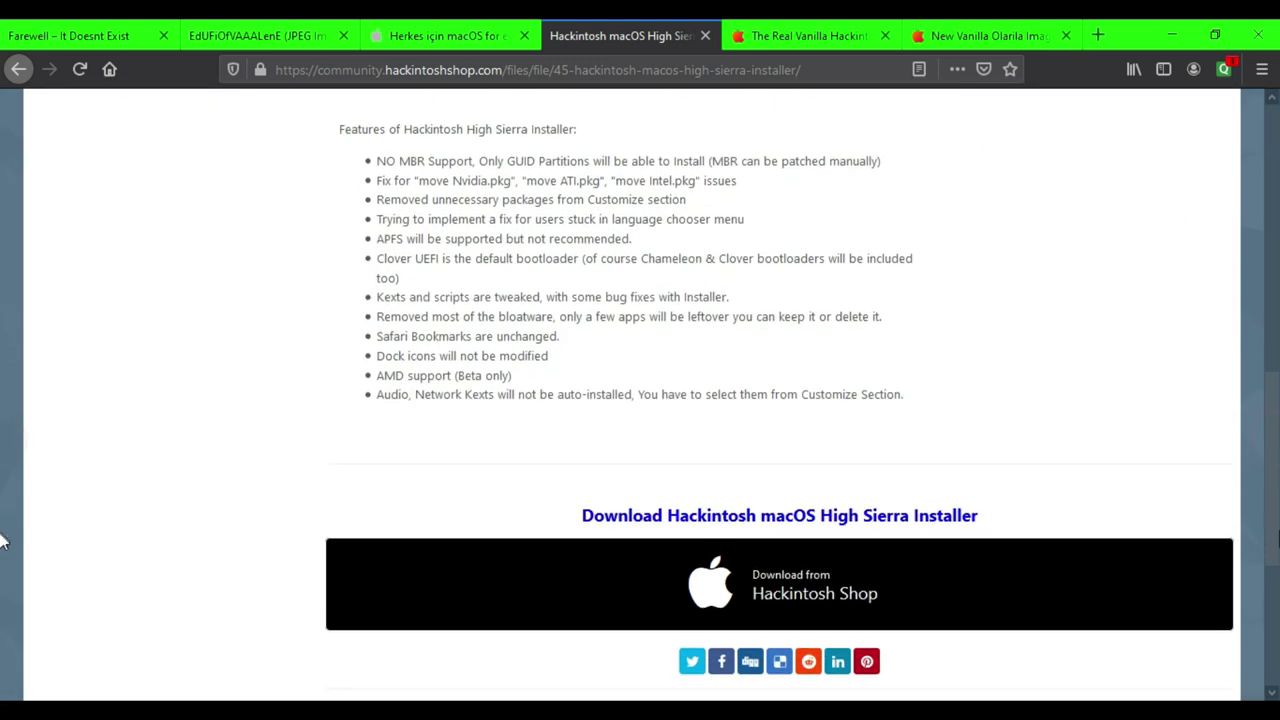
# Request the High Sierra installer download, agree to the terms, review the offered files, and minimize the browser
pyautogui.click(838, 430)
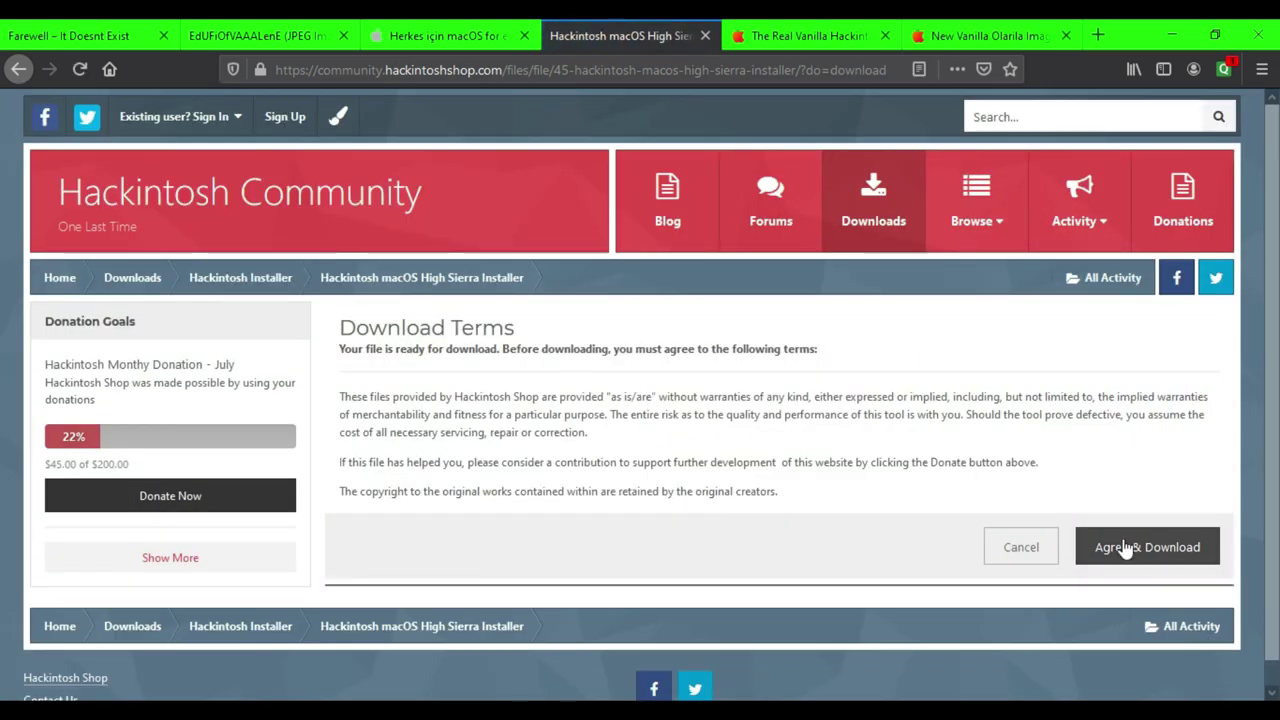
pyautogui.click(1127, 548)
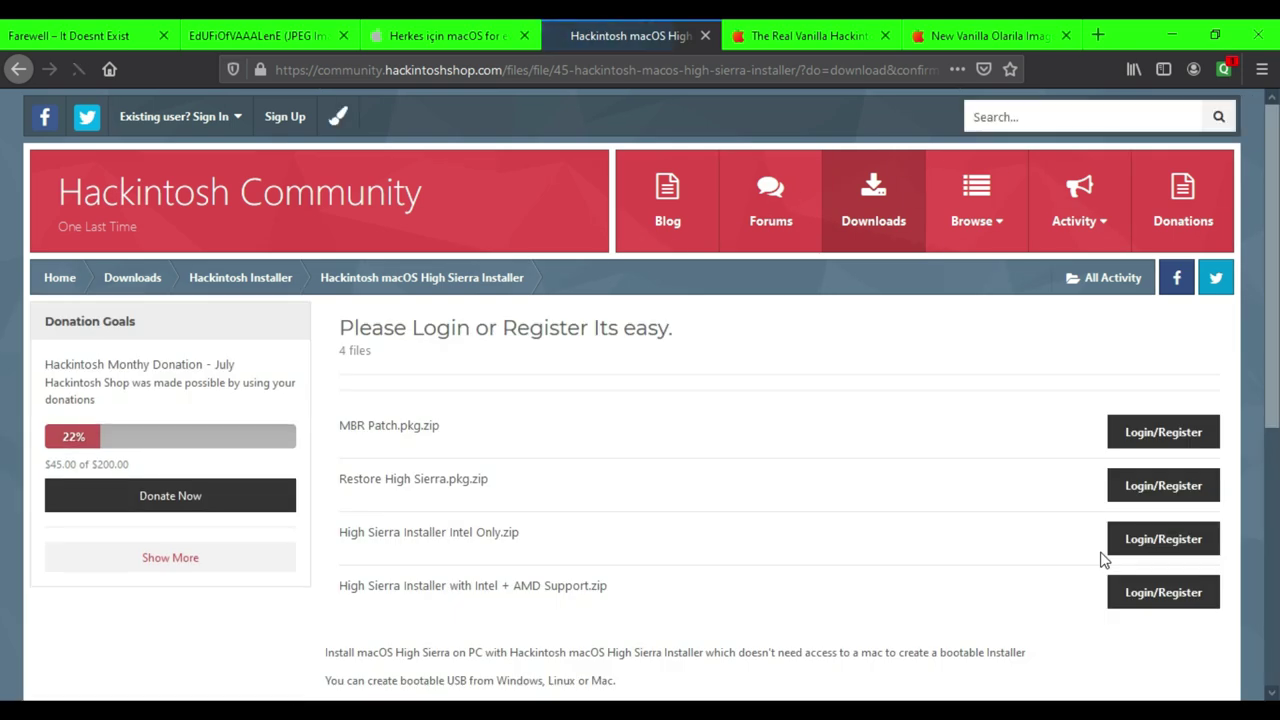
pyautogui.scroll(-1, 3, 352)
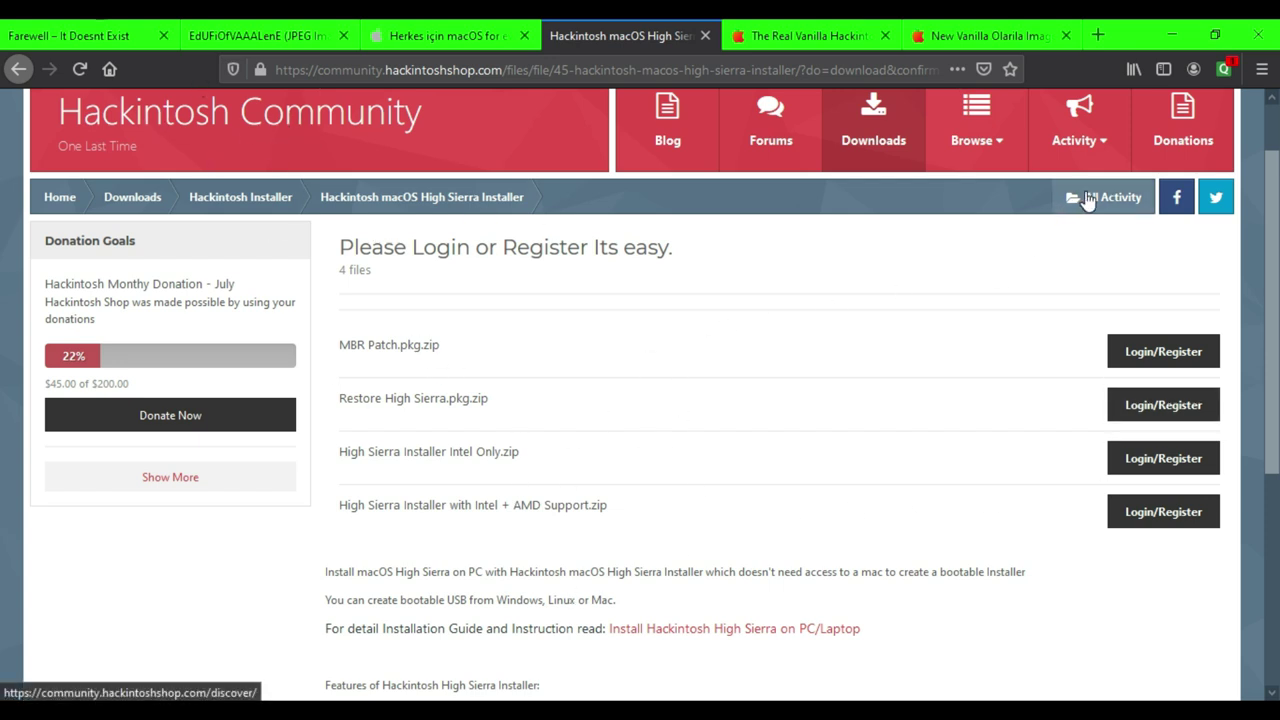
pyautogui.click(1180, 30)
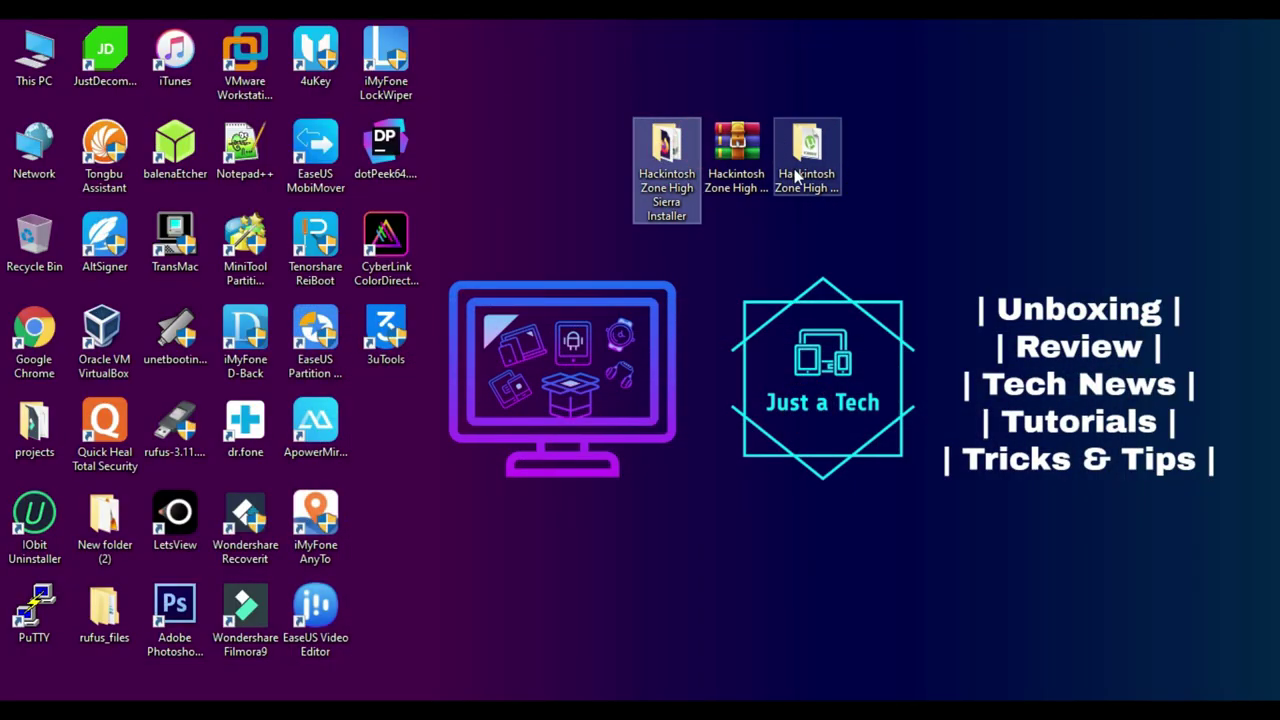
# Open the Hackintosh Zone High Sierra Installer folder from the desktop and select the DMG file inside it
pyautogui.doubleClick(637, 178)
pyautogui.click(718, 258)
pyautogui.doubleClick(835, 28)
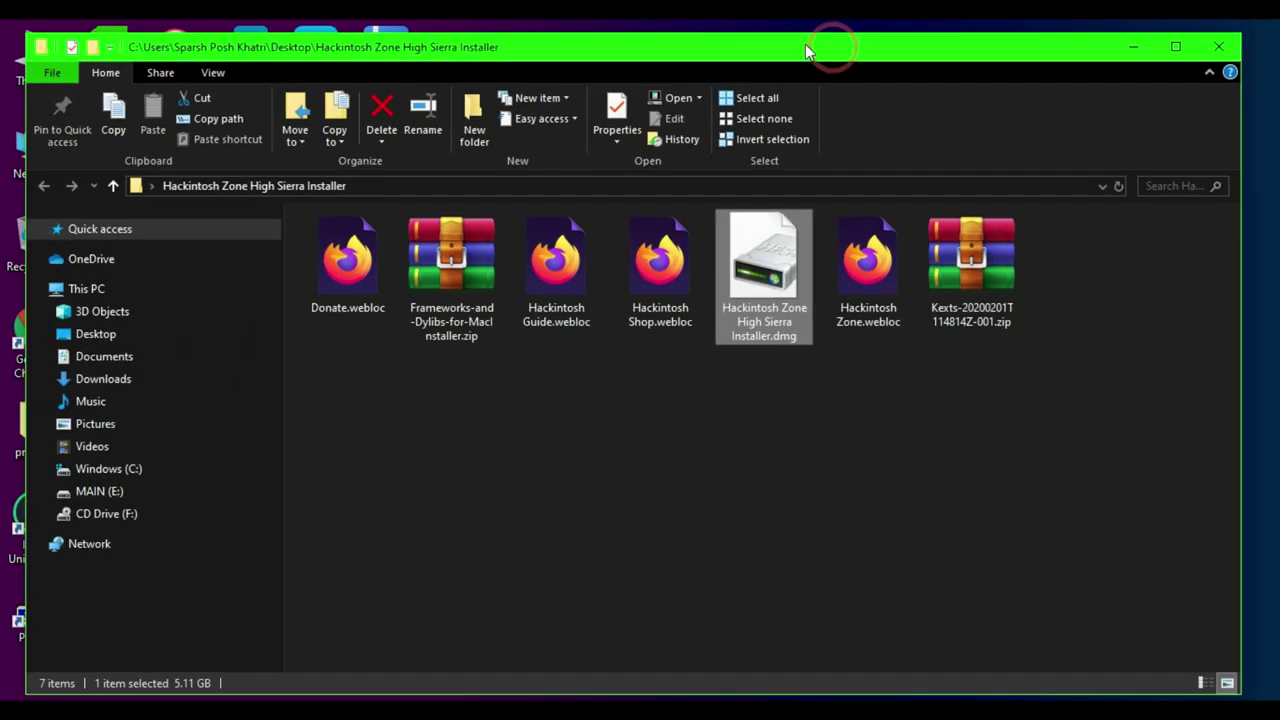
# Place the TransMac and balenaEtcher shortcuts below the Hackintosh Zone items on the desktop, and minimize the installer folder
pyautogui.moveTo(185, 255); pyautogui.dragTo(690, 235)
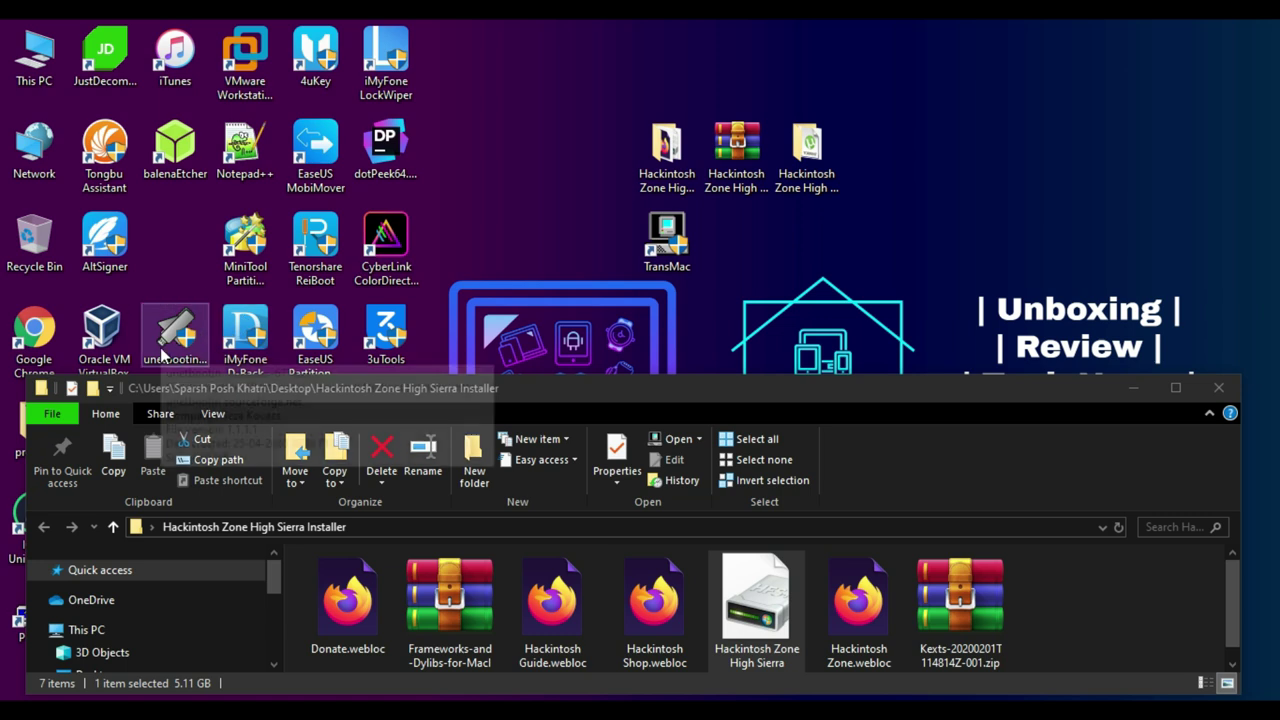
pyautogui.moveTo(175, 150); pyautogui.dragTo(745, 281)
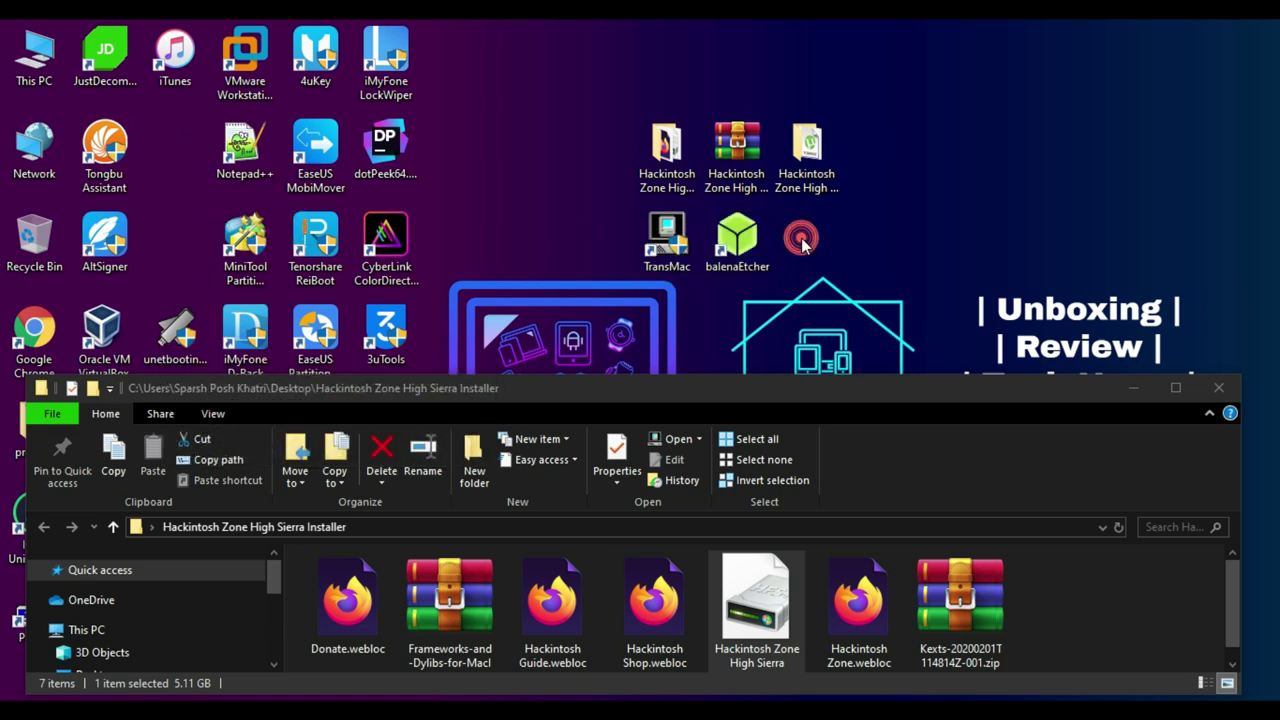
pyautogui.click(662, 236)
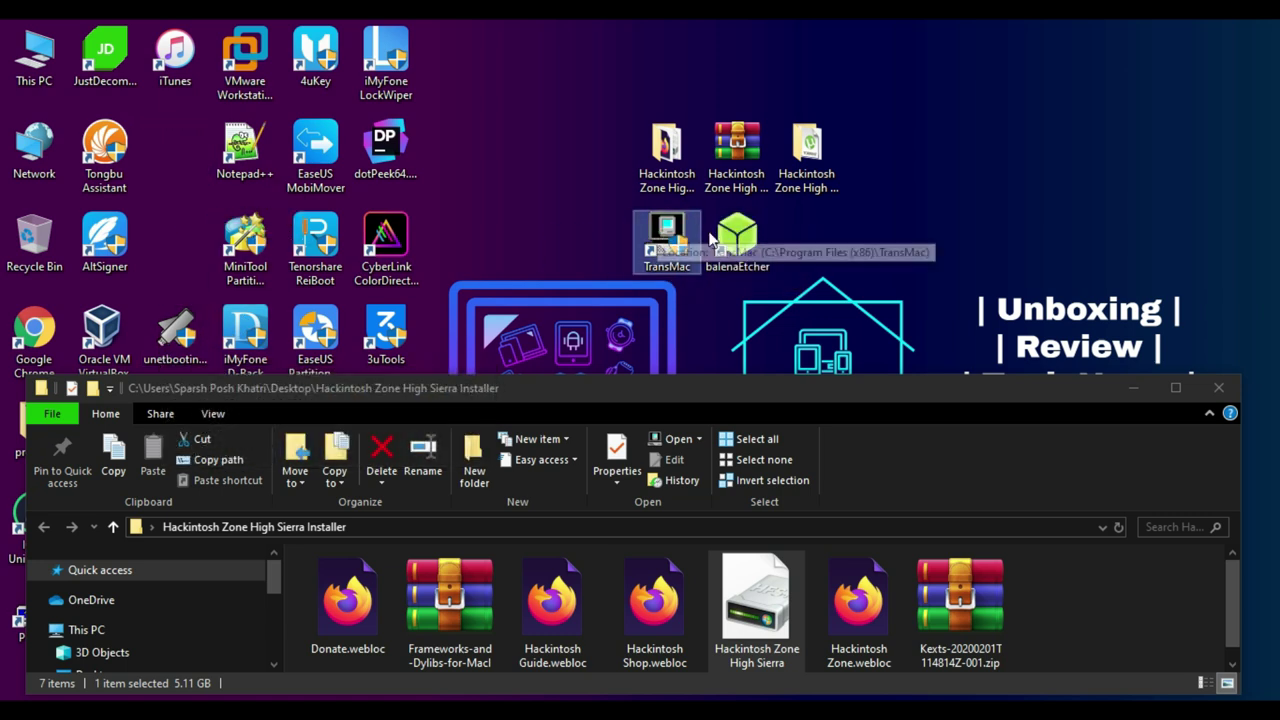
pyautogui.click(750, 245)
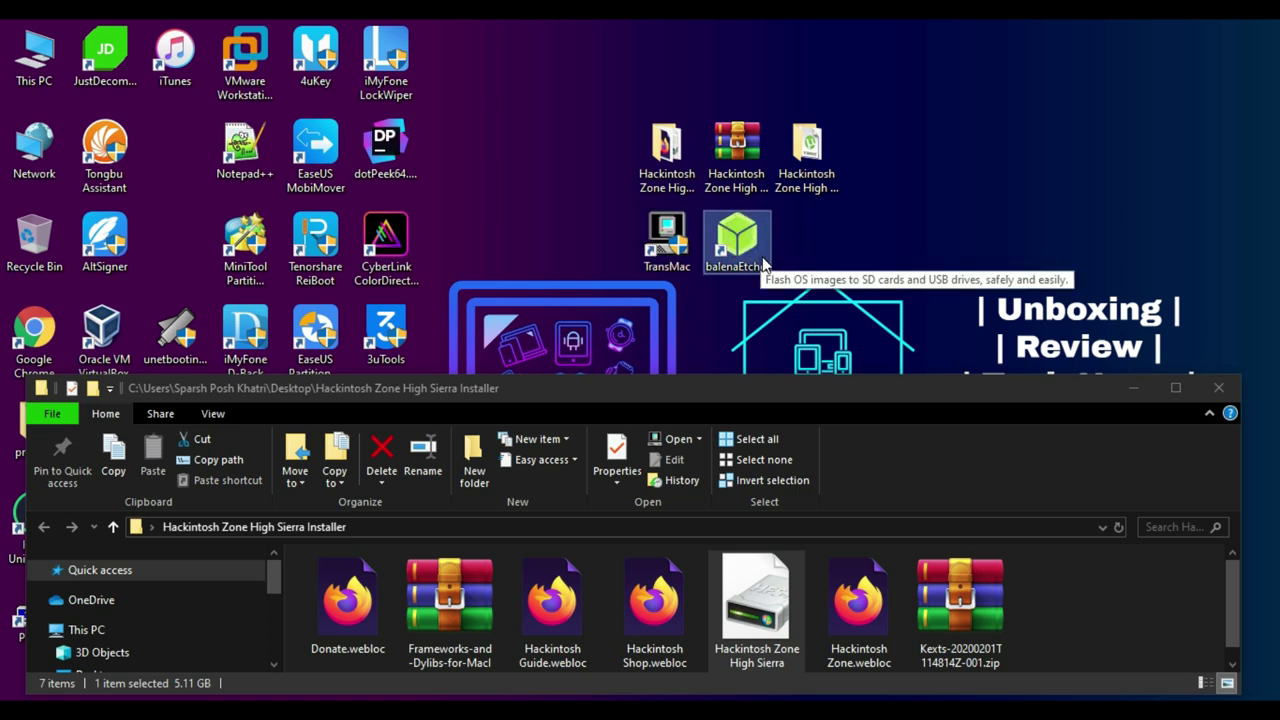
pyautogui.click(1134, 386)
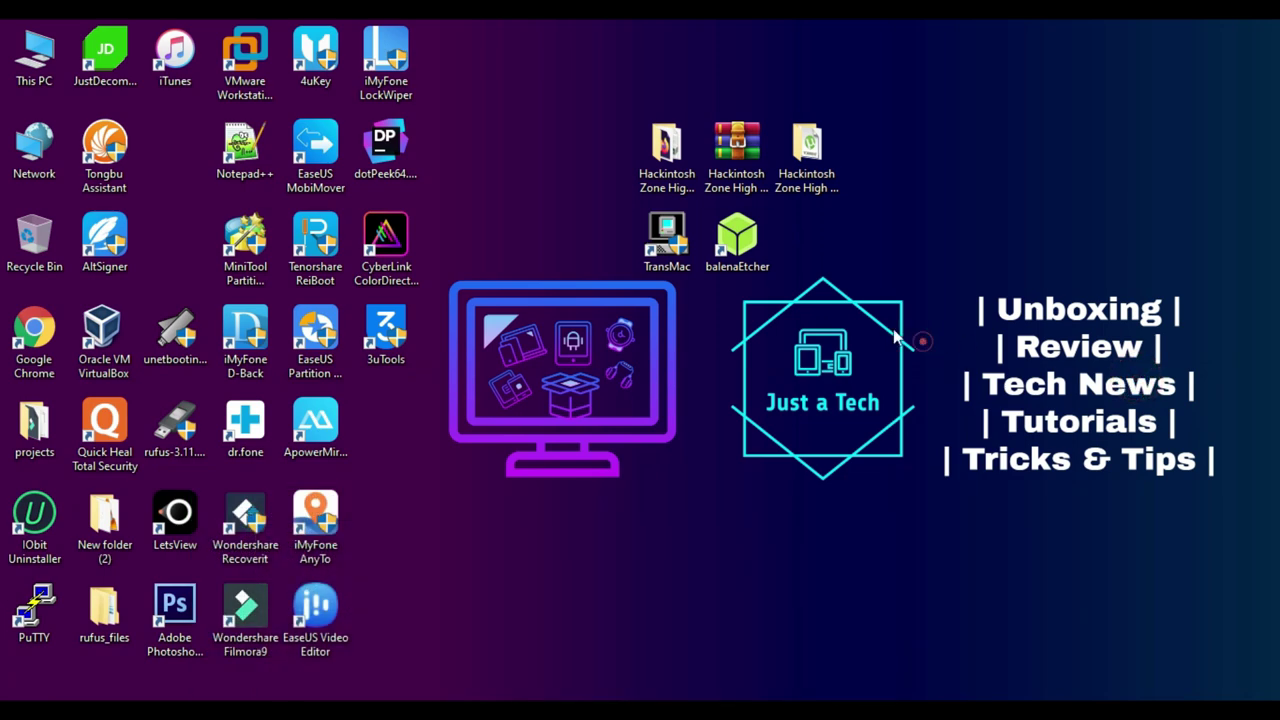
# Launch balenaEtcher and load Hackintosh Zone High Sierra Installer.dmg from the desktop installer folder as the source image
pyautogui.moveTo(737, 240); pyautogui.dragTo(881, 212)
pyautogui.doubleClick(877, 145)
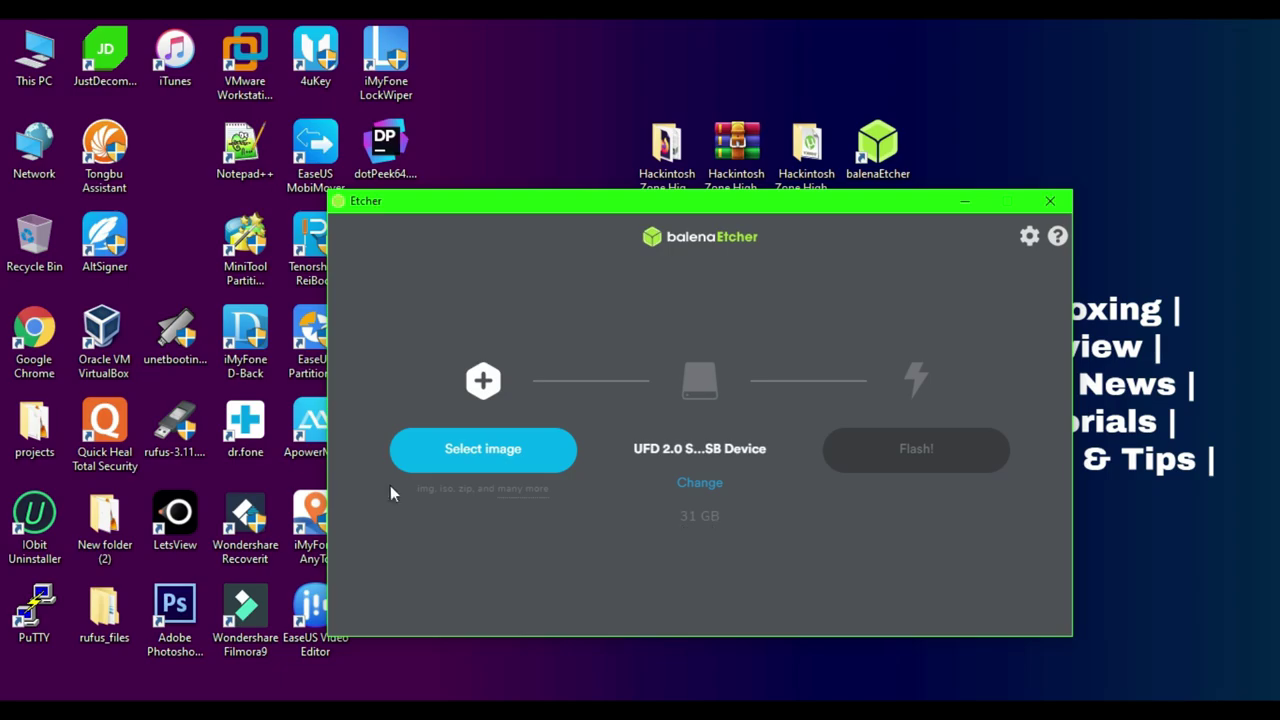
pyautogui.click(427, 455)
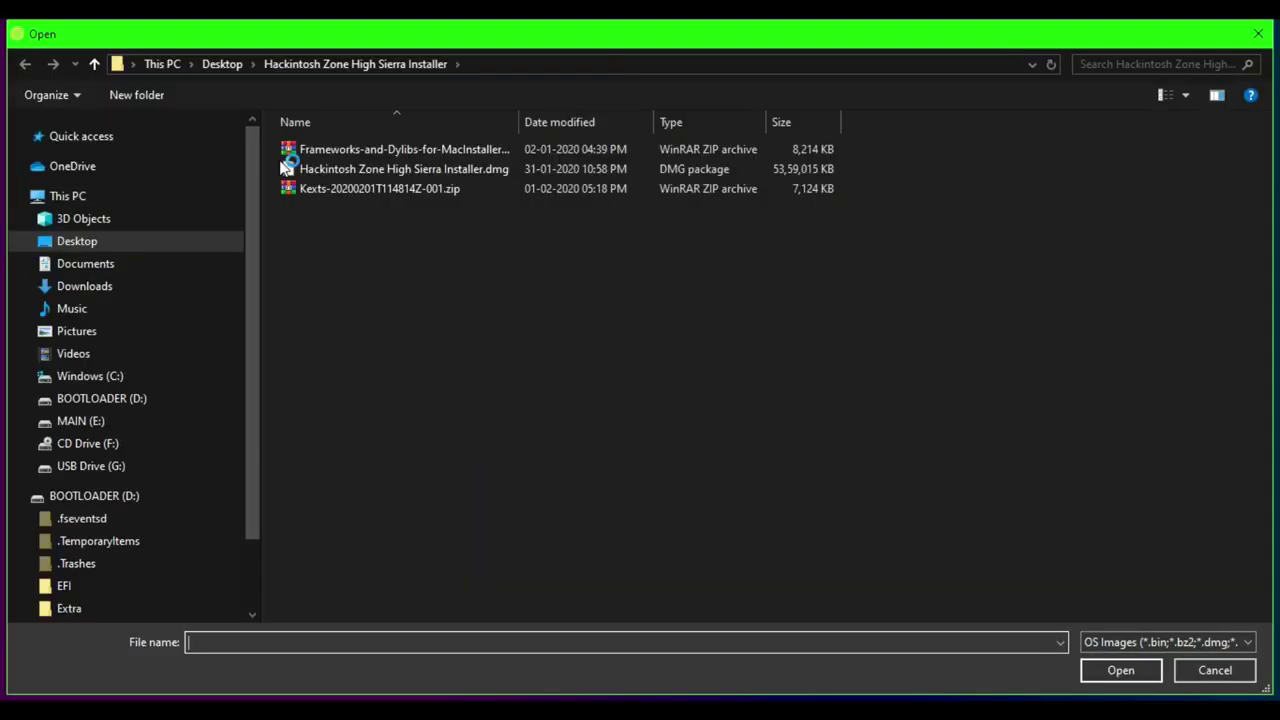
pyautogui.click(94, 63)
pyautogui.doubleClick(386, 170)
pyautogui.click(497, 172)
pyautogui.doubleClick(507, 170)
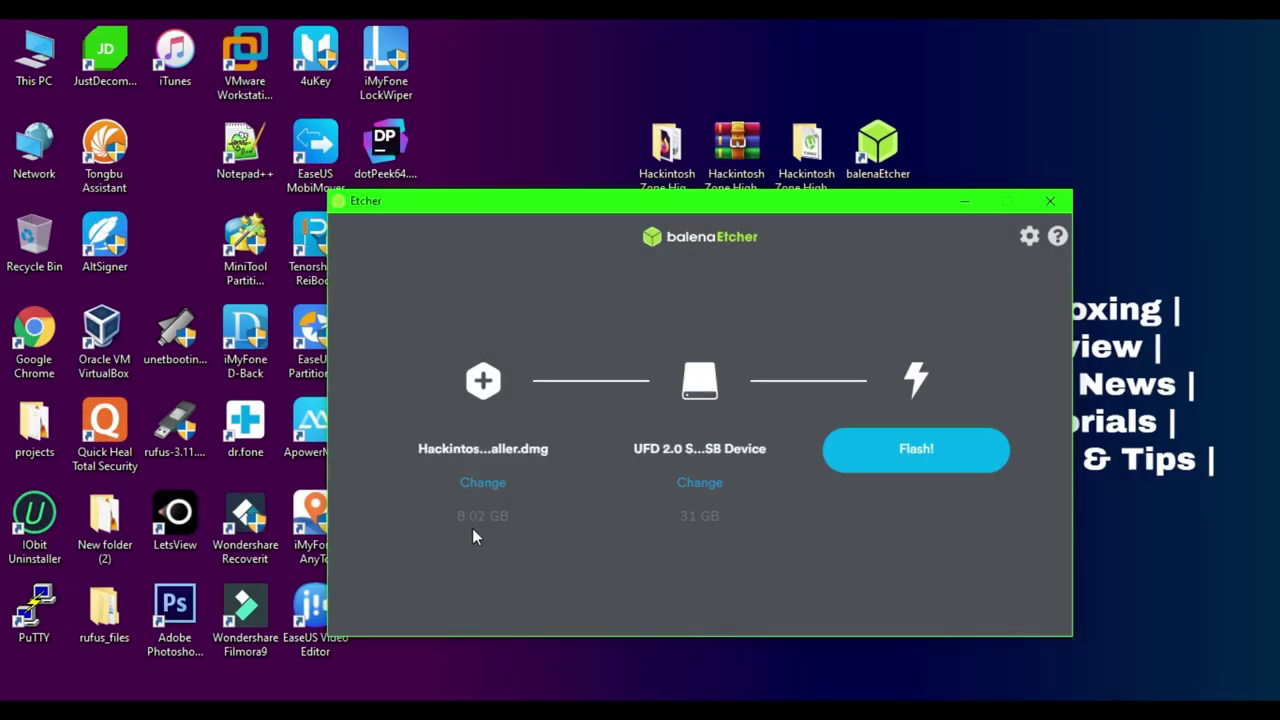
# Start flashing the installer image to the UFD 2.0 USB device and close the extra Etcher window
pyautogui.click(940, 472)
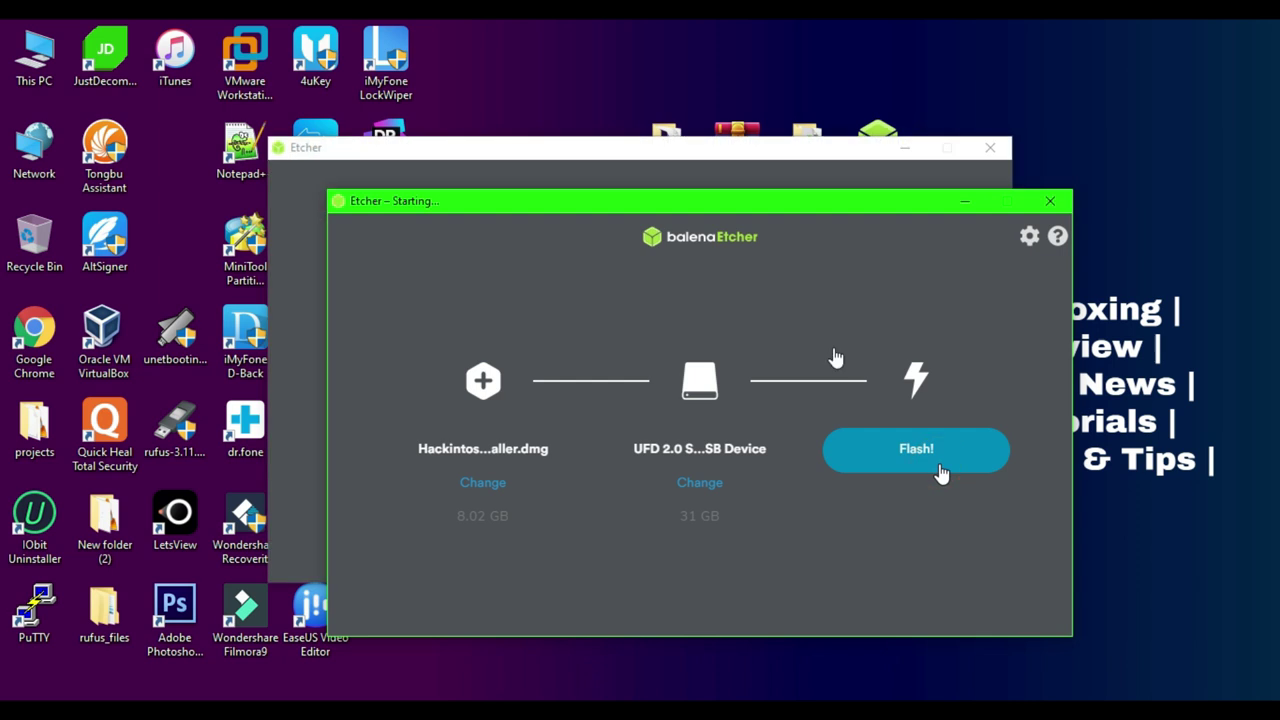
pyautogui.click(990, 150)
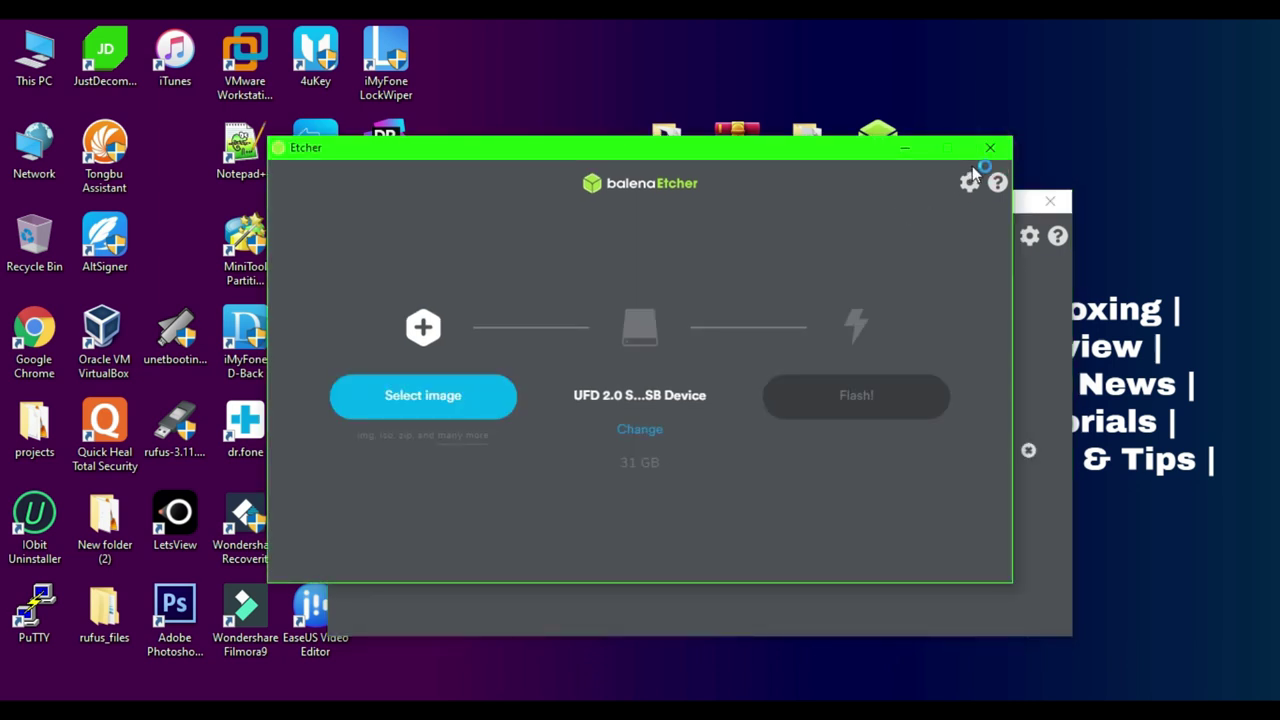
pyautogui.click(1264, 572)
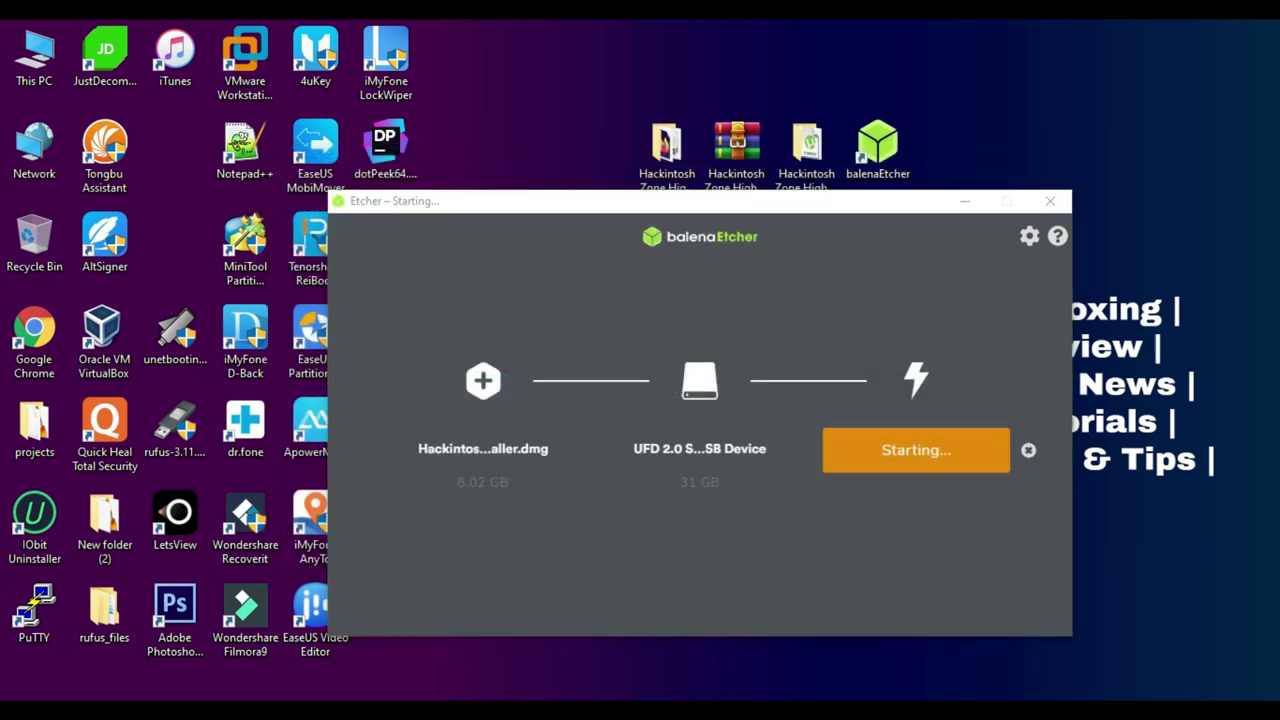
pyautogui.click(578, 500)
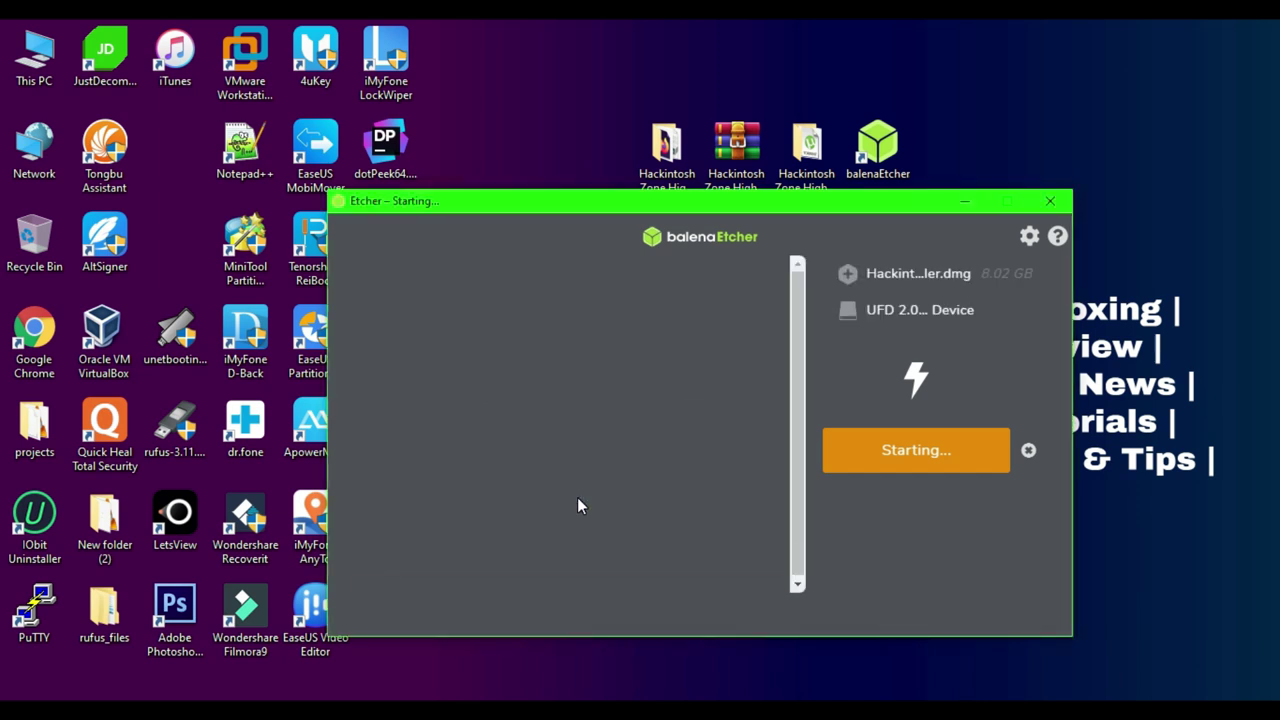
# Move the flashing Etcher window aside to uncover the Hackintosh Zone items on the desktop
pyautogui.moveTo(754, 200); pyautogui.dragTo(415, 206)
pyautogui.click(757, 383)
pyautogui.click(512, 214)
pyautogui.moveTo(512, 214); pyautogui.dragTo(507, 169)
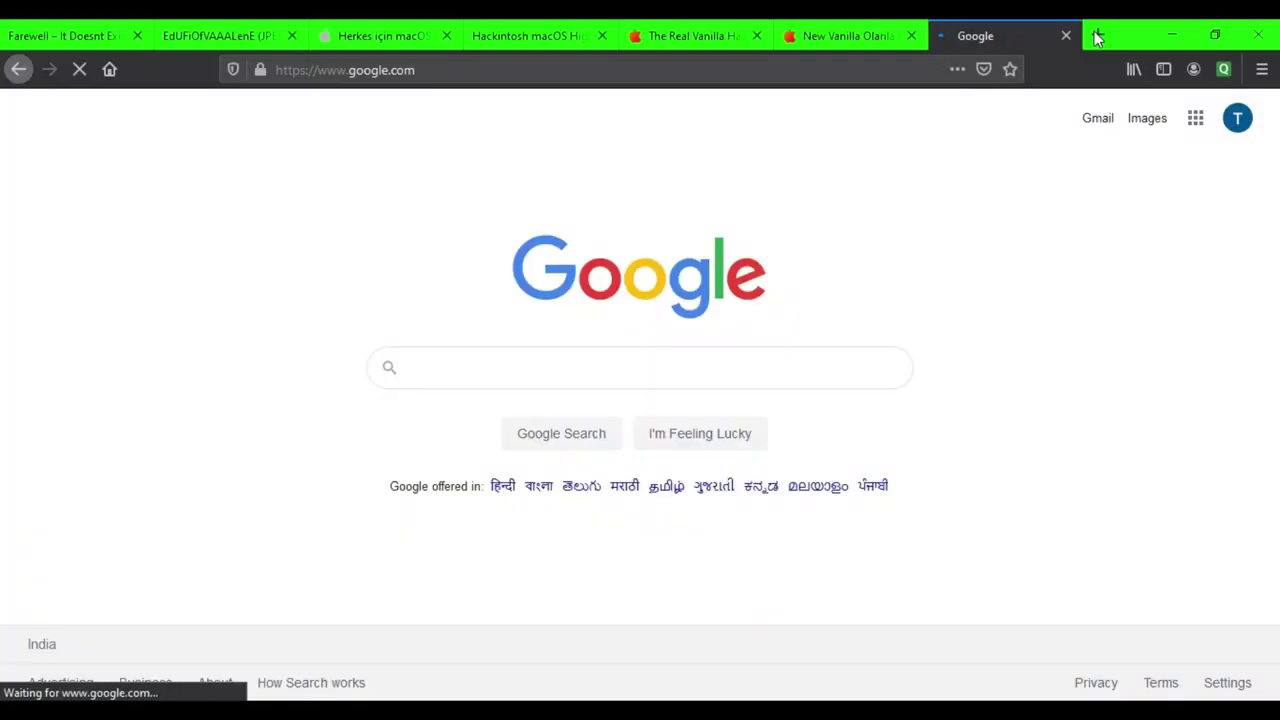
# Search Google for "hackintosh mojave download" using the suggested query
pyautogui.write('hacki')
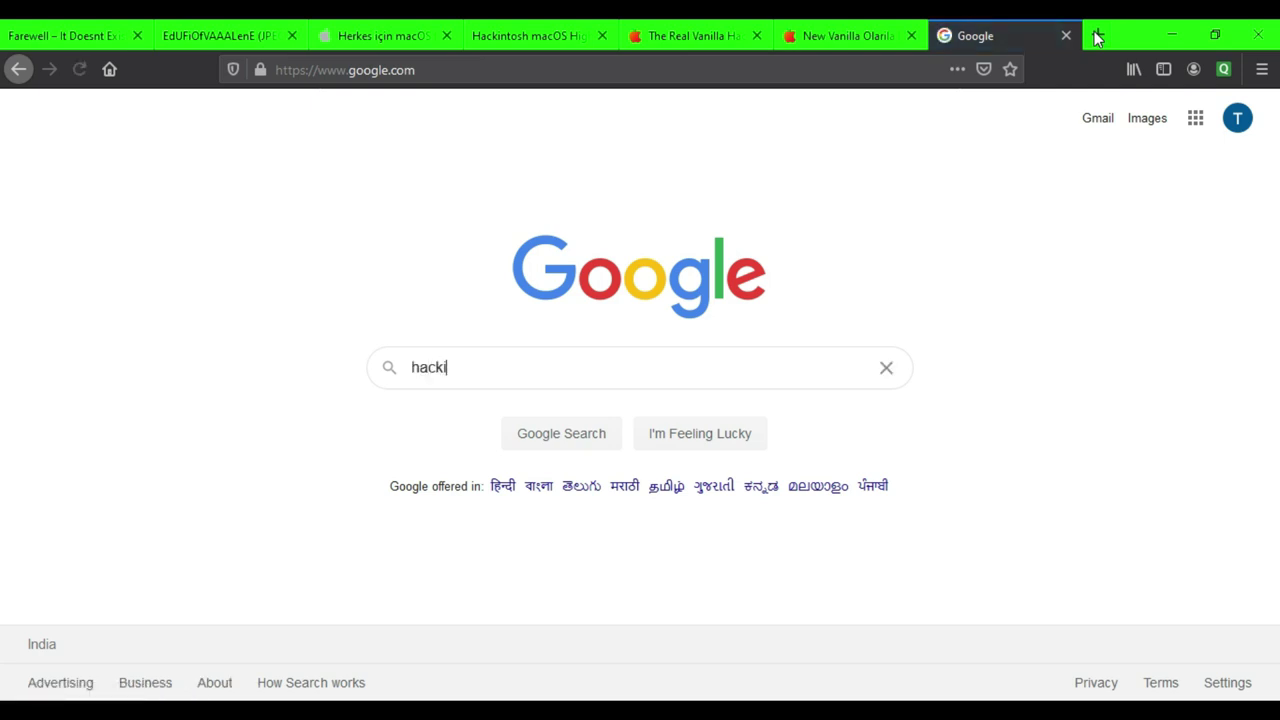
pyautogui.write('ntosh mo')
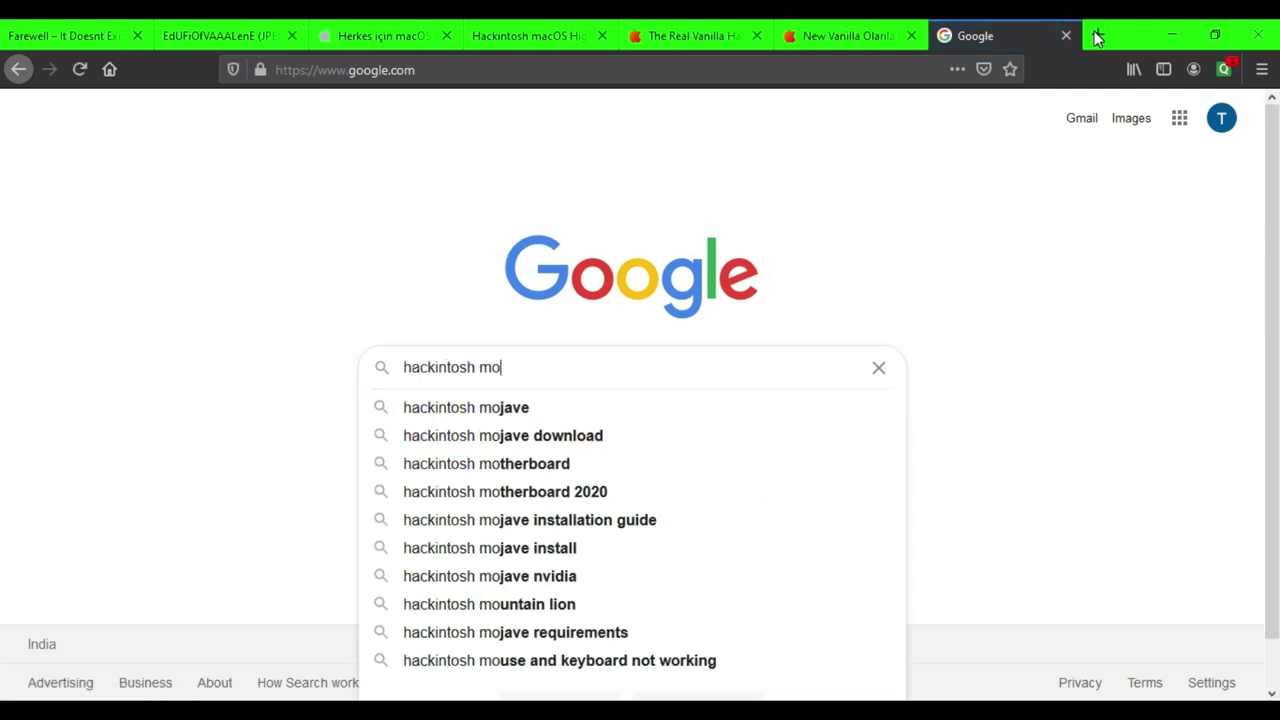
pyautogui.write('jave')
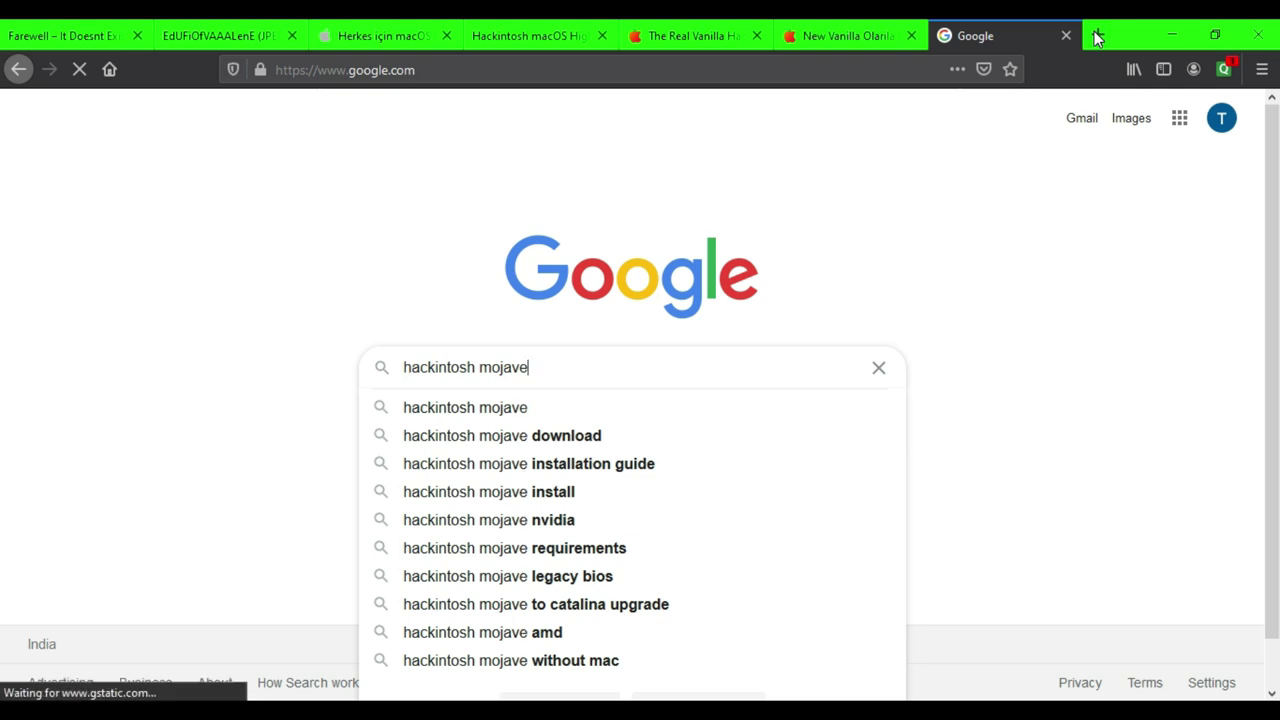
pyautogui.press('Down')
pyautogui.press('Down')
pyautogui.press('Down')
pyautogui.press('Down')
pyautogui.press('Up')
pyautogui.press('Up')
pyautogui.press('Return')
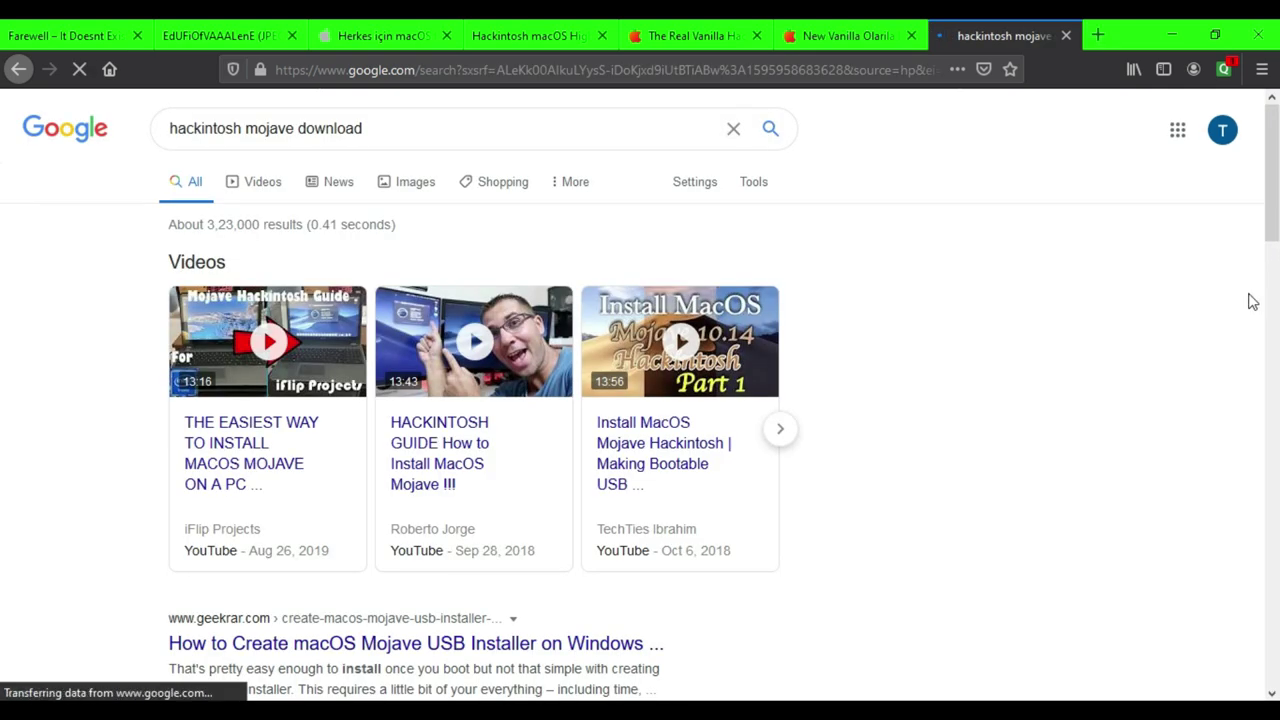
# Look through the web results for Mojave Hackintosh downloads and close the search tab
pyautogui.scroll(-4, 6, 280)
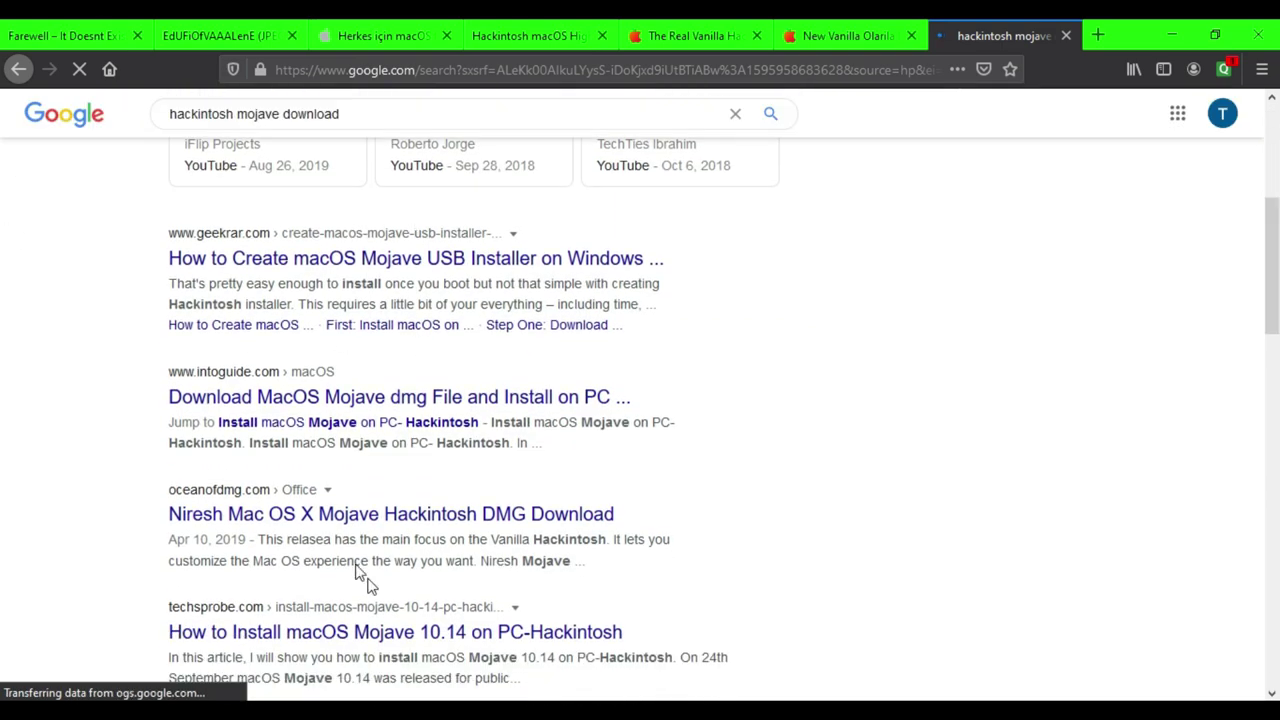
pyautogui.scroll(-6, 1257, 277)
pyautogui.scroll(4, 1275, 204)
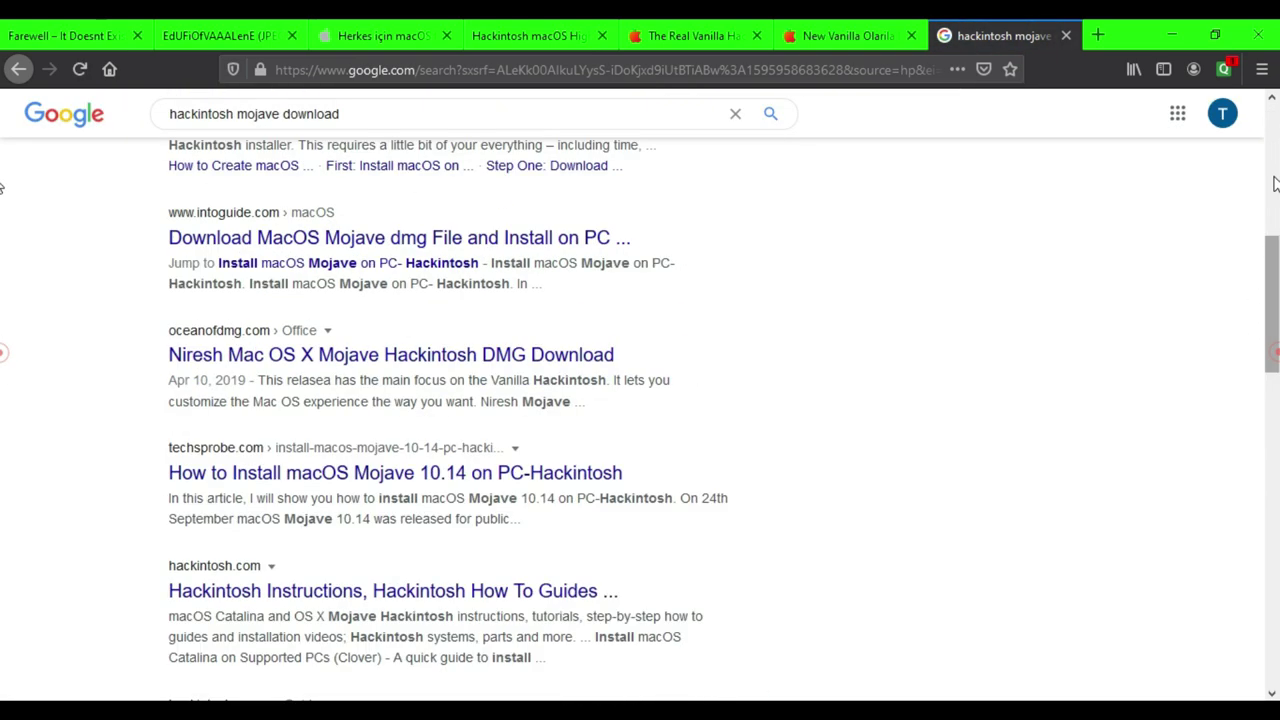
pyautogui.scroll(5, 1275, 204)
pyautogui.click(1066, 35)
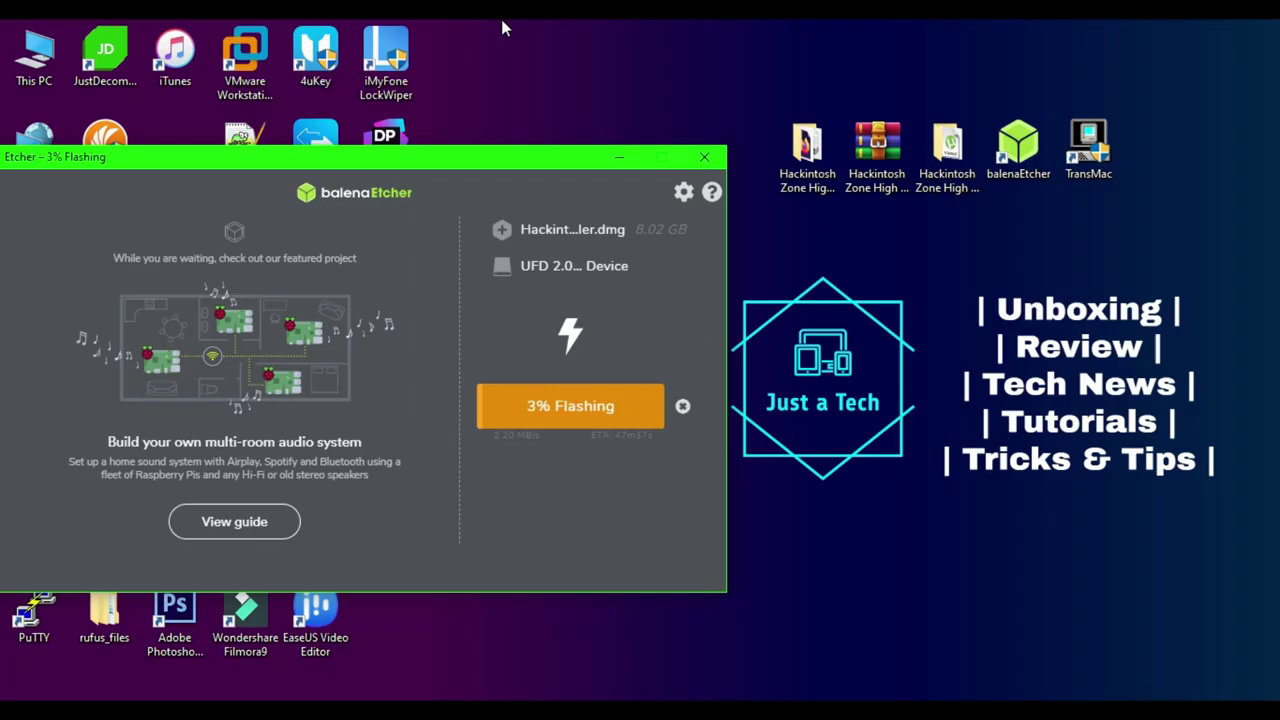